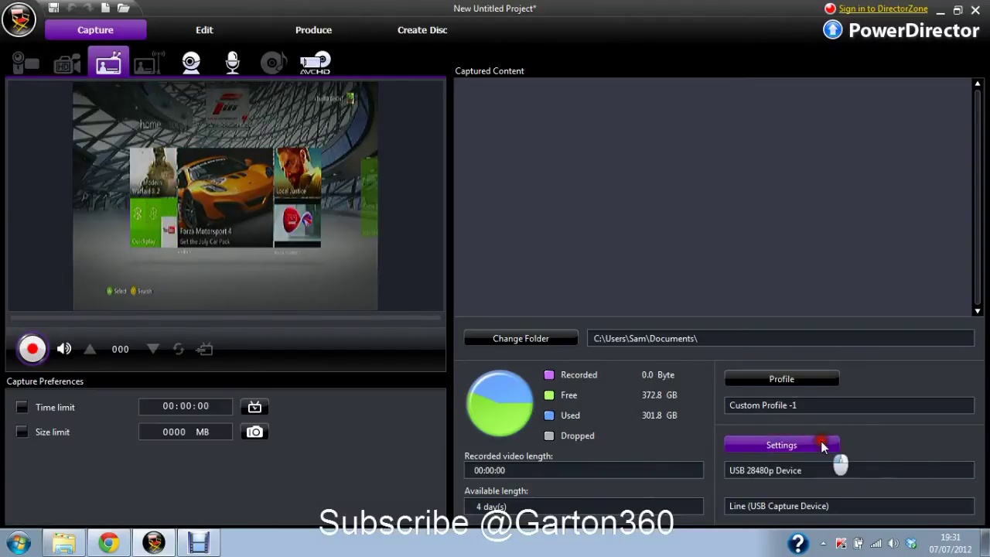
In analog video settings, keep Video SerialDigital as capture source and Line (USB Capture Device) as audio.
{"action": "left_click", "coordinate": [818, 446]}
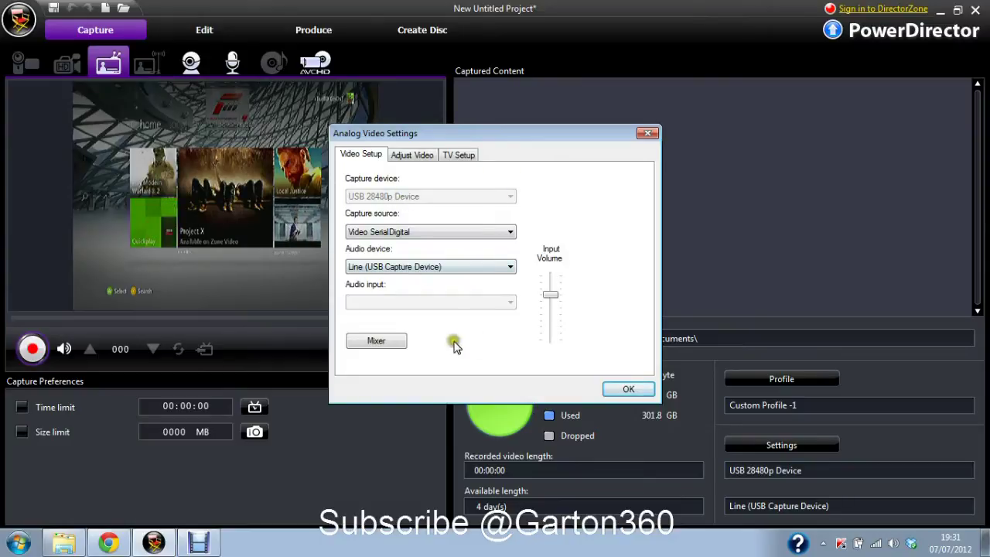
{"action": "left_click", "coordinate": [384, 233]}
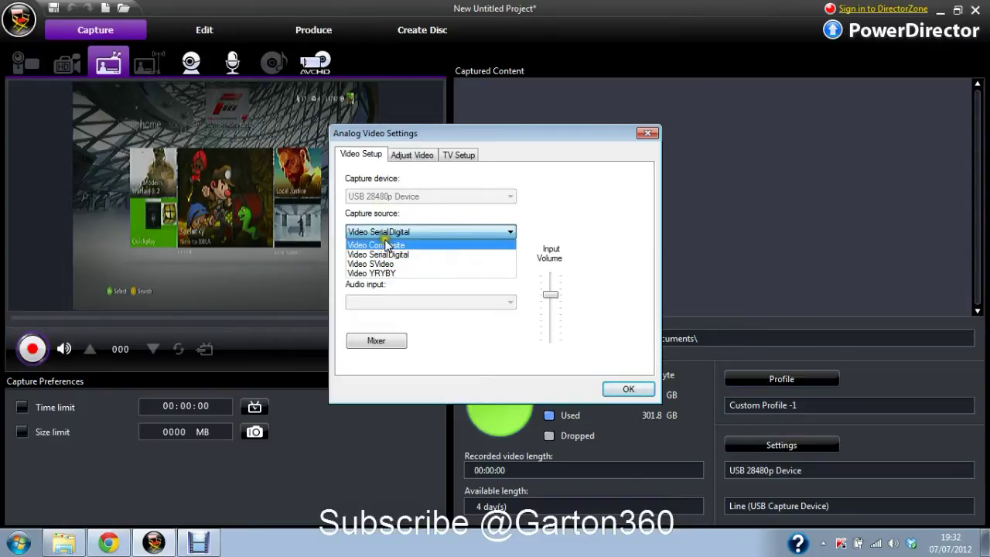
{"action": "left_click", "coordinate": [399, 234]}
{"action": "left_click", "coordinate": [396, 231]}
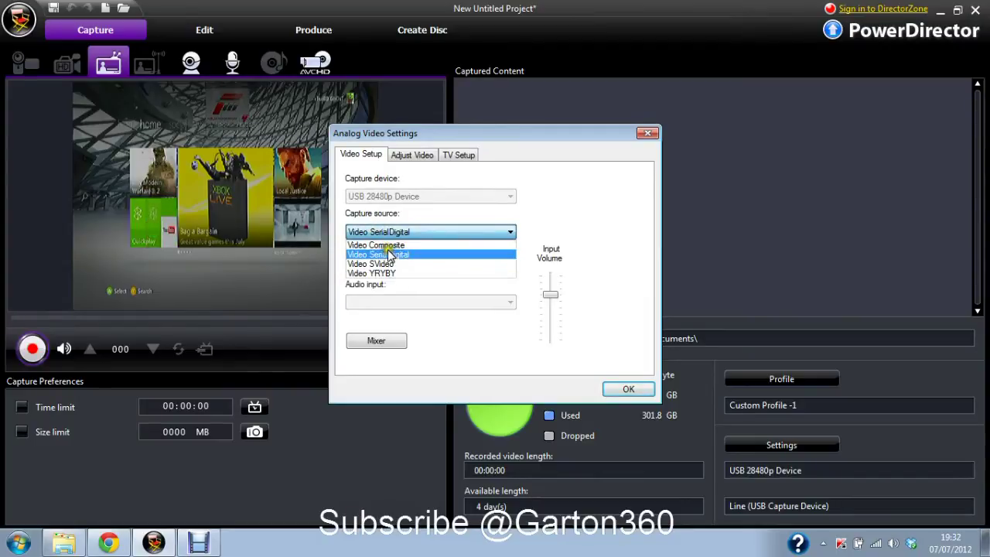
{"action": "left_click", "coordinate": [381, 254]}
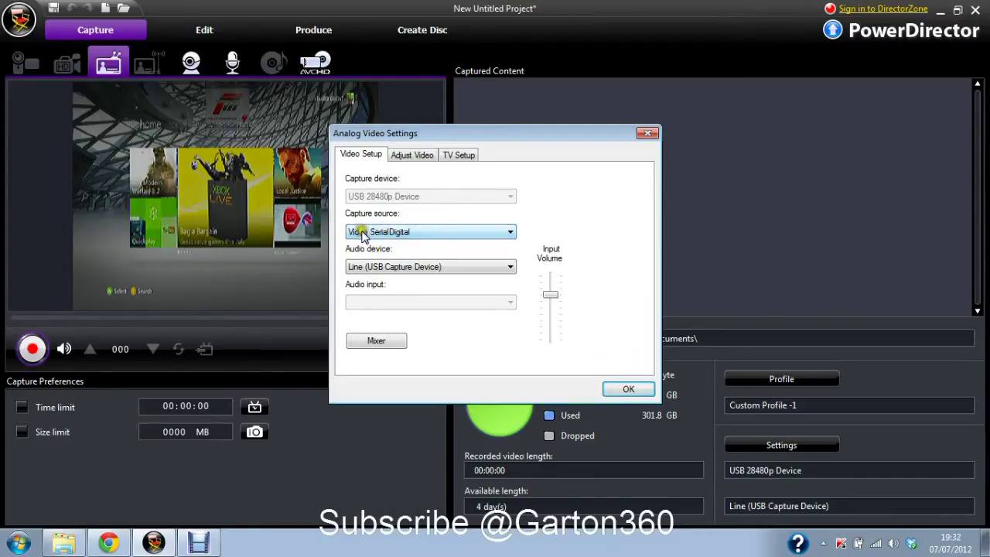
{"action": "left_click", "coordinate": [410, 225]}
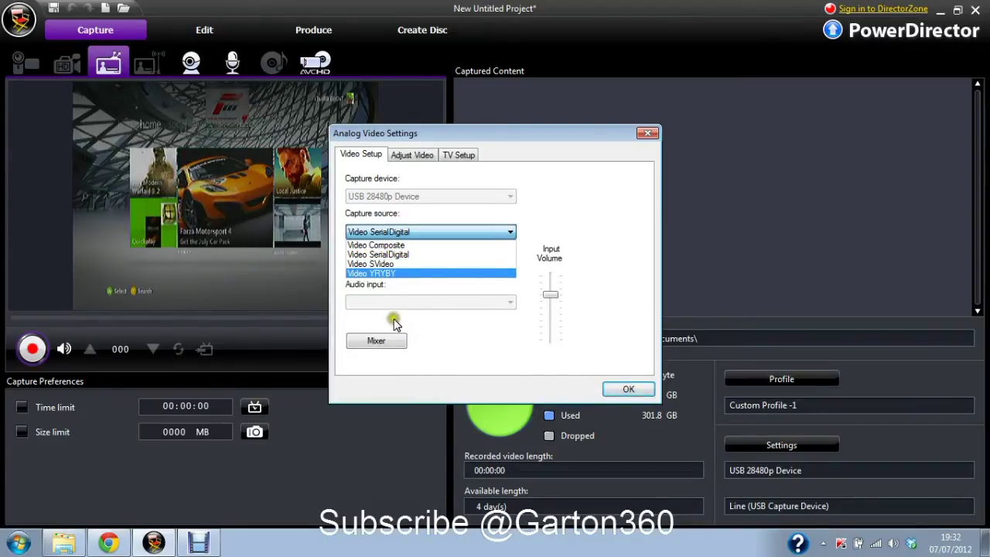
{"action": "left_click", "coordinate": [401, 256]}
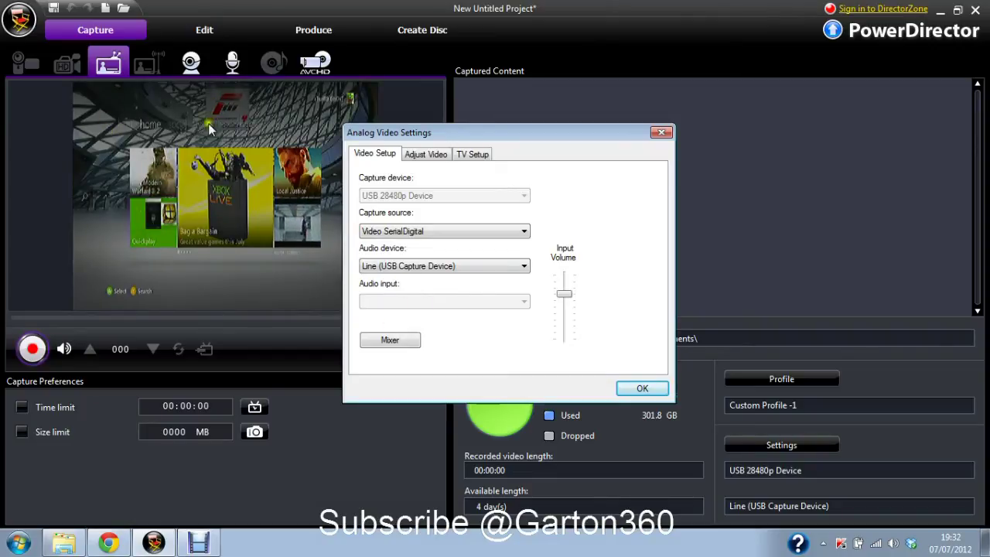
{"action": "left_click", "coordinate": [368, 265]}
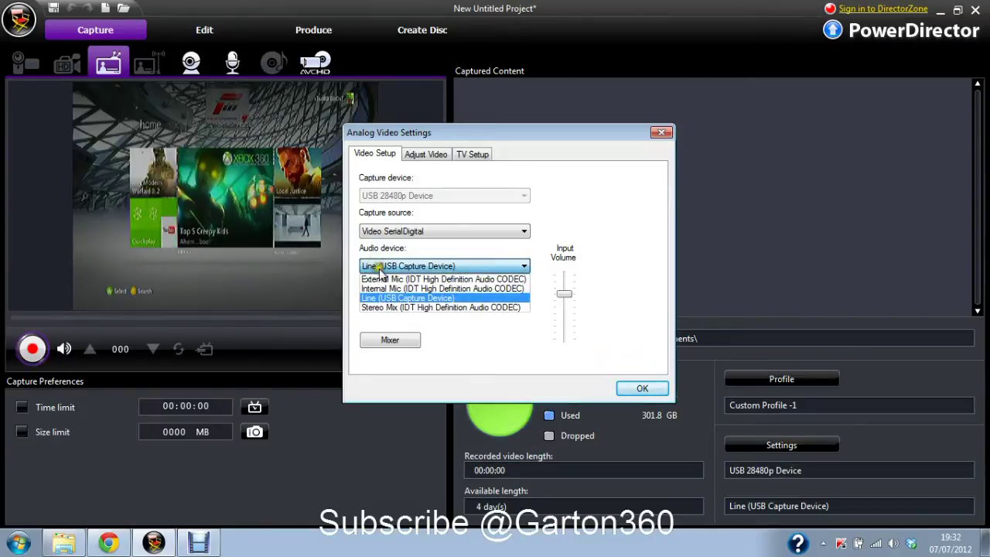
{"action": "left_click", "coordinate": [408, 265]}
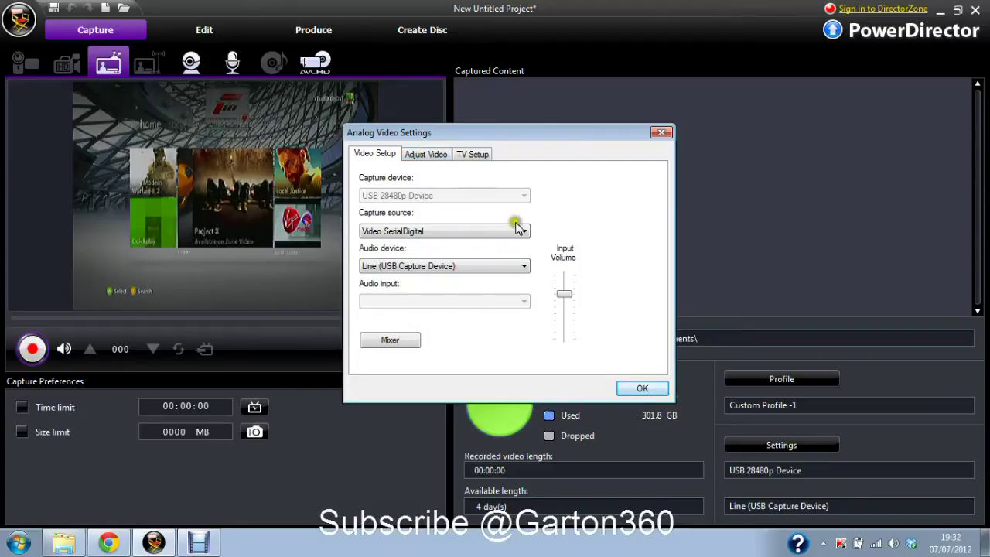
{"action": "left_click", "coordinate": [387, 341]}
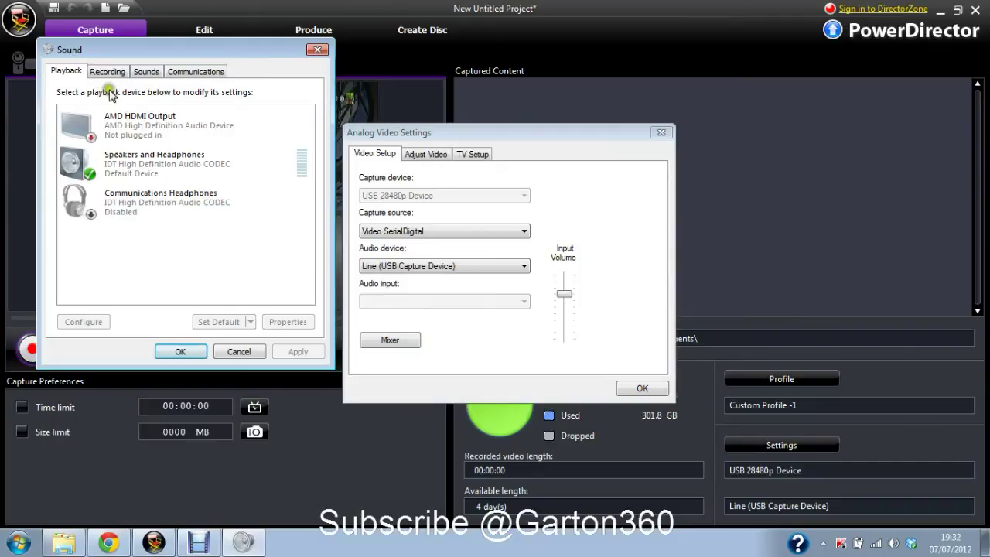
{"action": "left_click", "coordinate": [98, 75]}
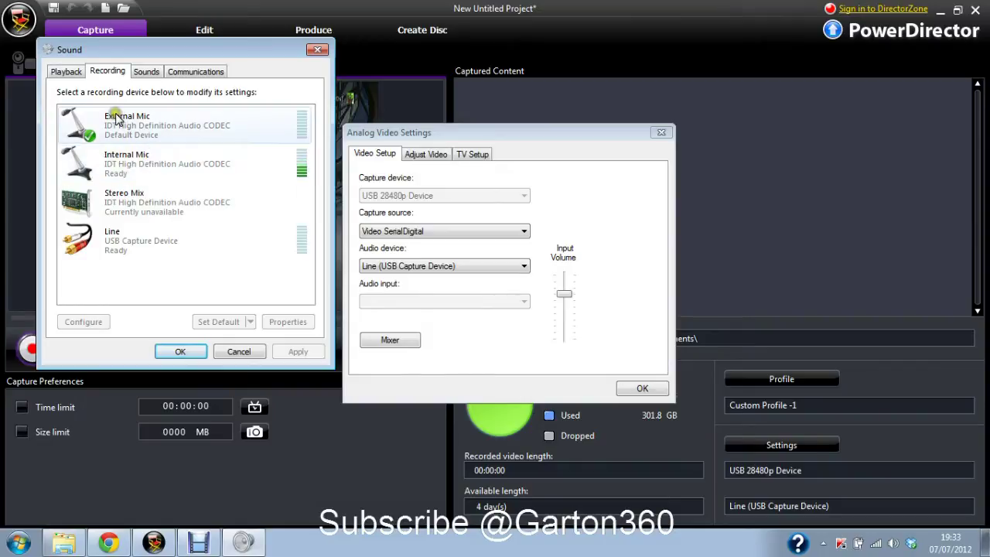
{"action": "left_click", "coordinate": [177, 344]}
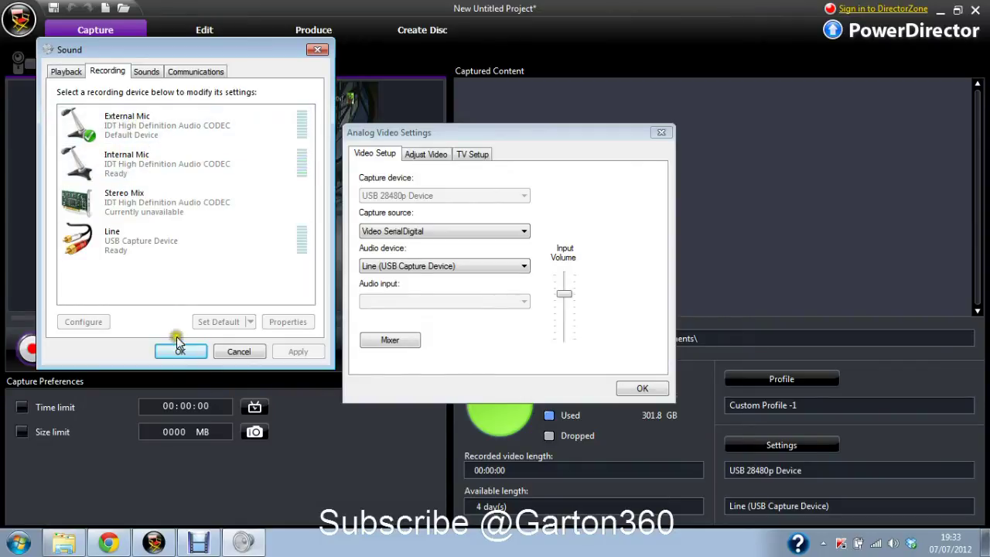
On the Adjust Video tab, raise the capture Brightness slider slightly.
{"action": "left_click", "coordinate": [249, 352]}
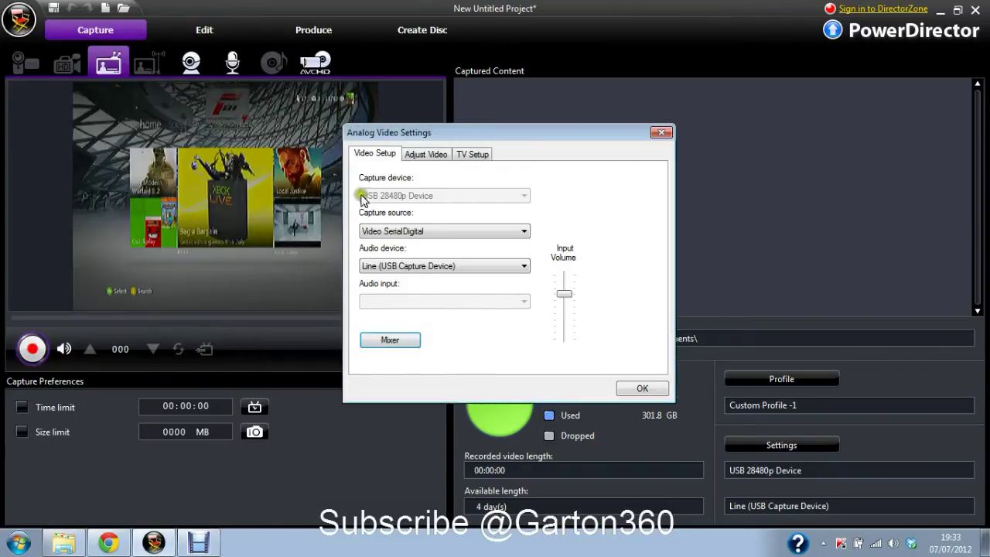
{"action": "left_click", "coordinate": [424, 156]}
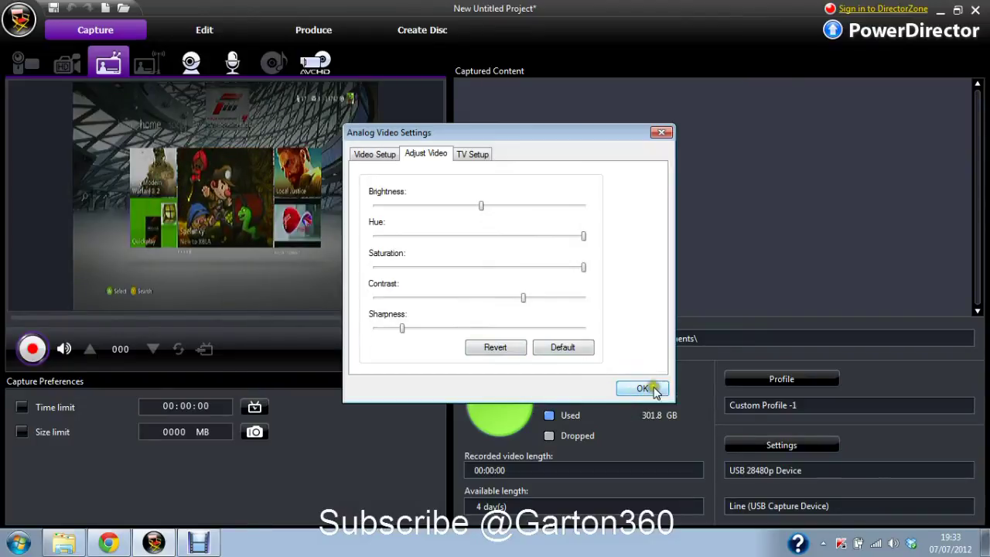
{"action": "left_click_drag", "start_coordinate": [472, 199], "coordinate": [499, 197]}
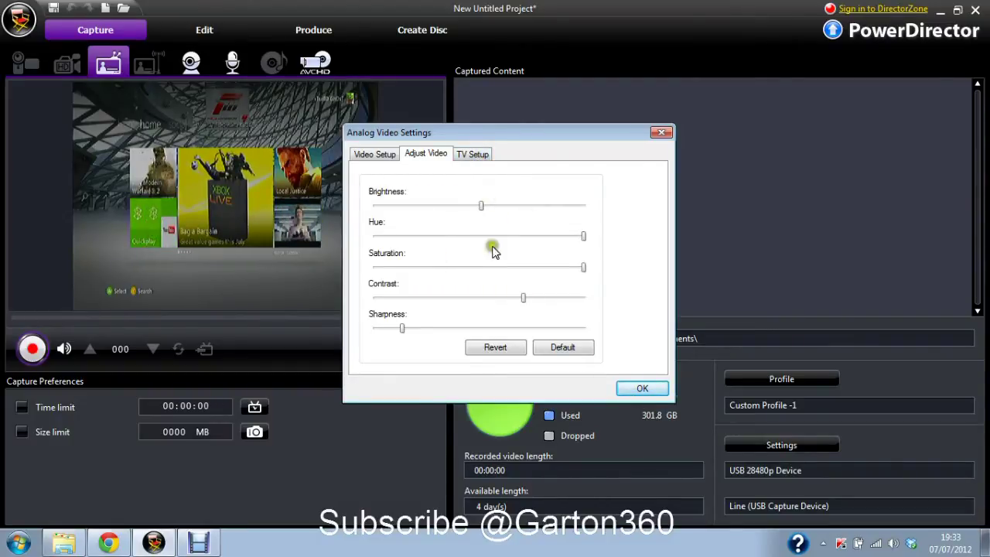
Keep the non-tuner TV format at NTSC_M_J and close Analog Video Settings with OK.
{"action": "left_click", "coordinate": [469, 154]}
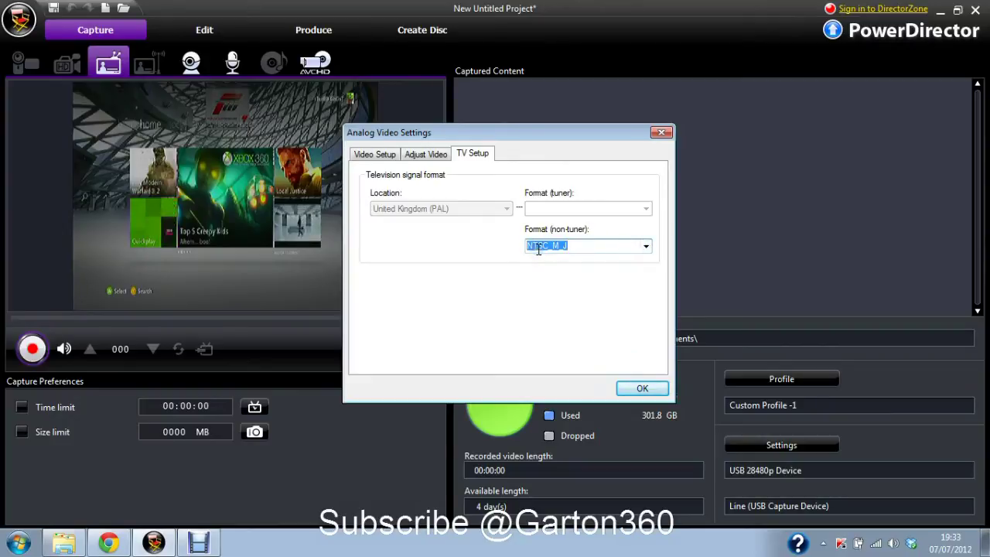
{"action": "left_click", "coordinate": [643, 245]}
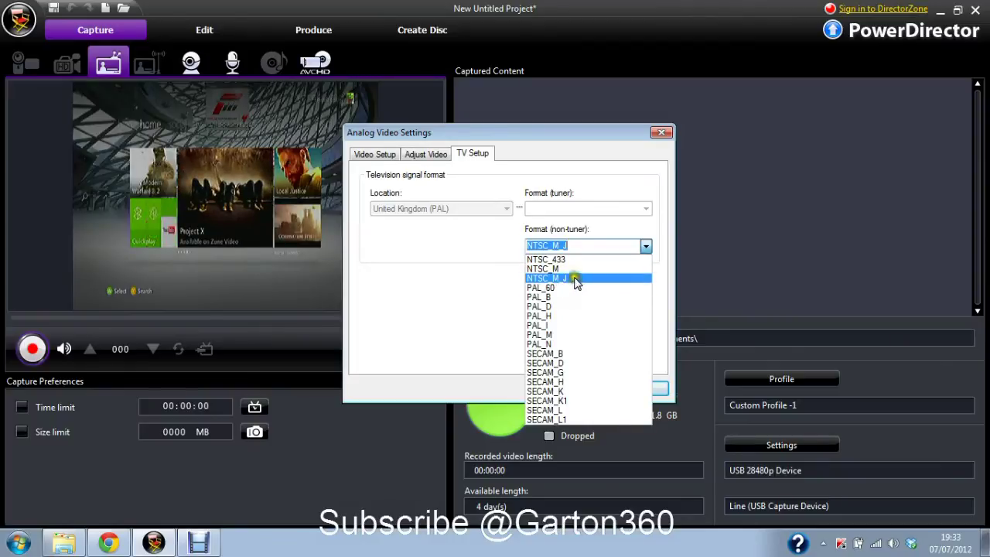
{"action": "left_click", "coordinate": [601, 245]}
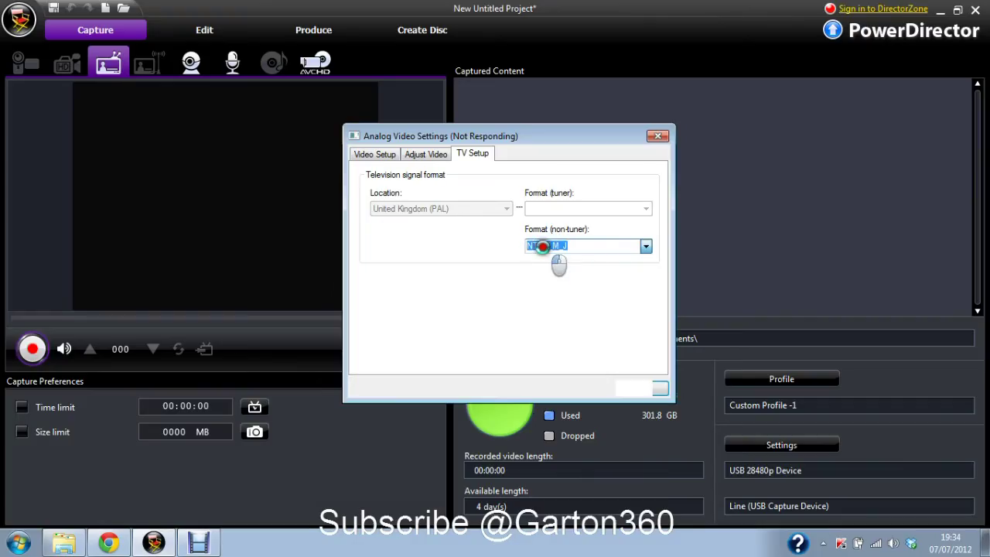
{"action": "left_click", "coordinate": [646, 246]}
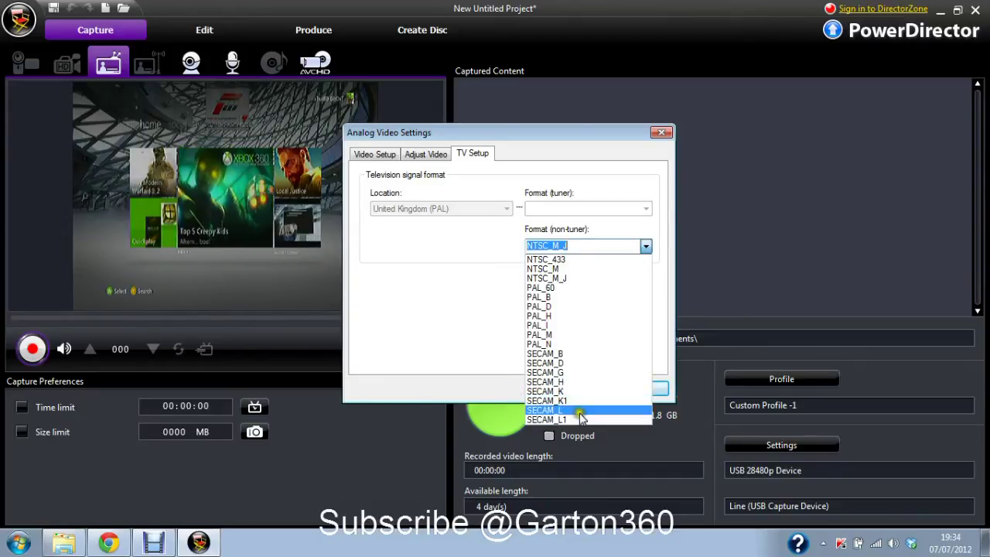
{"action": "left_click", "coordinate": [643, 246]}
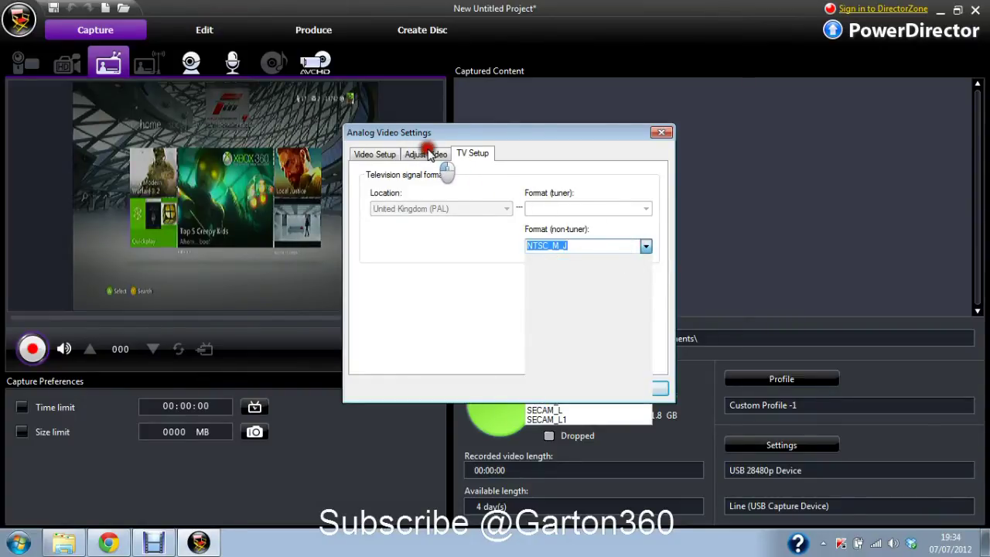
{"action": "left_click", "coordinate": [379, 154]}
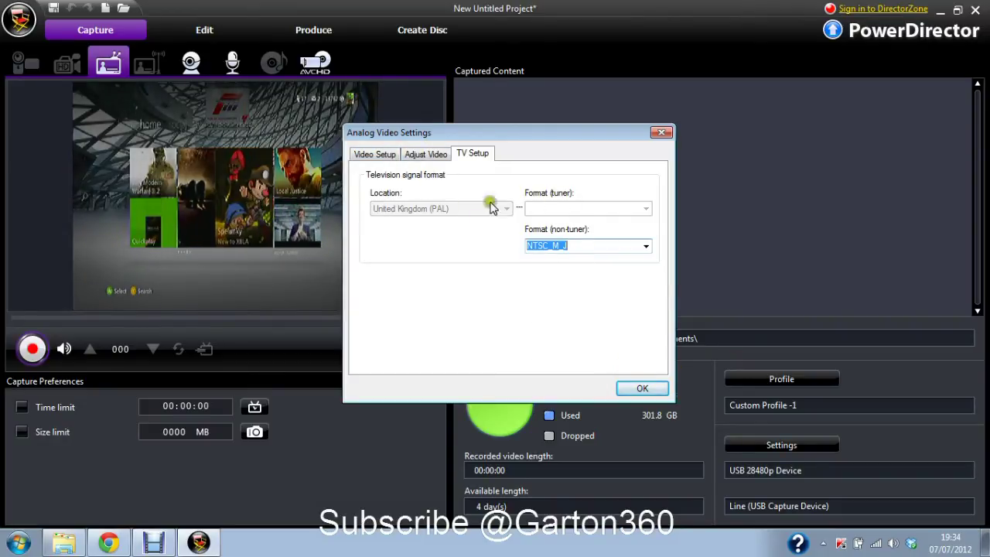
{"action": "left_click", "coordinate": [642, 389]}
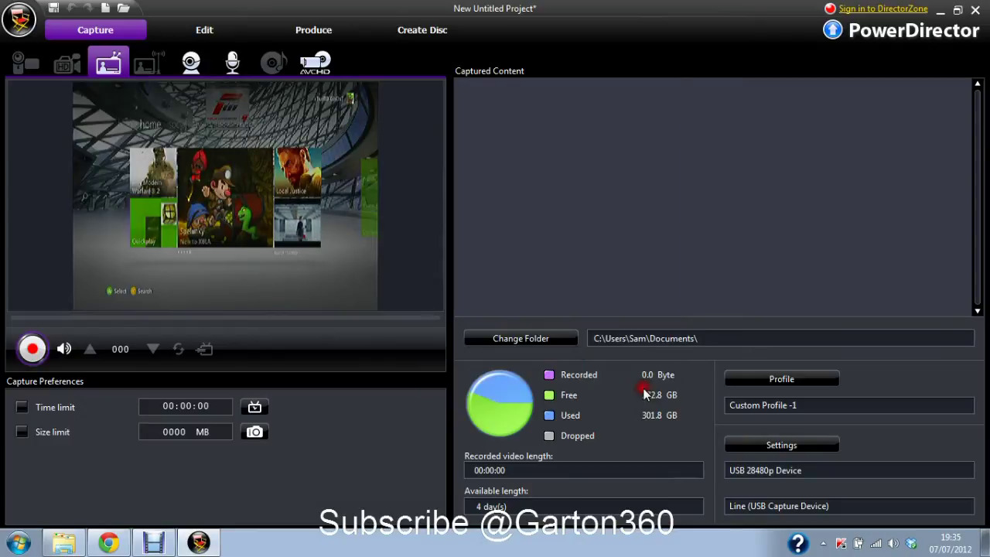
Edit Custom Profile -1 and view its 1280x720 (720p), CVBR, 8000/10000 Kbps video settings.
{"action": "left_click", "coordinate": [761, 374]}
{"action": "left_click", "coordinate": [435, 239]}
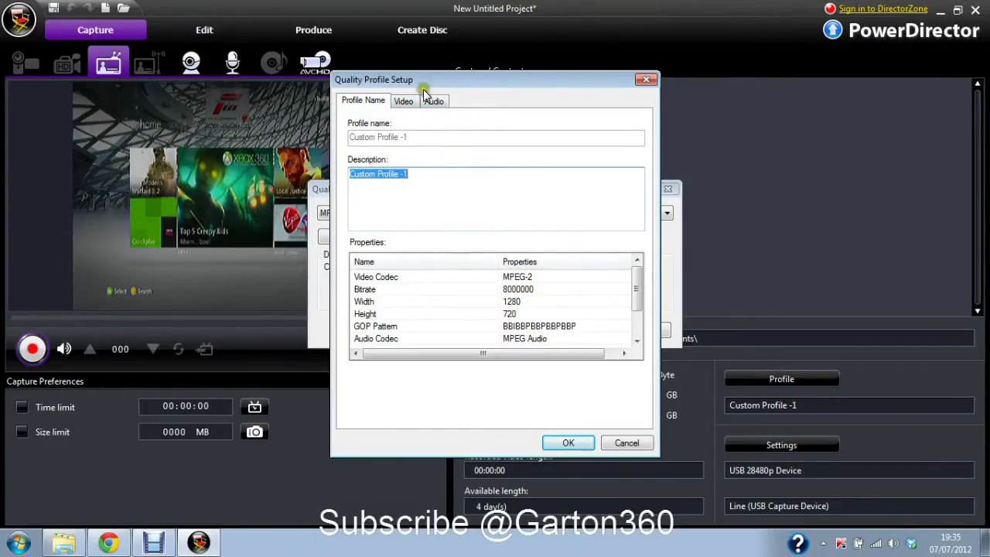
{"action": "left_click", "coordinate": [402, 102]}
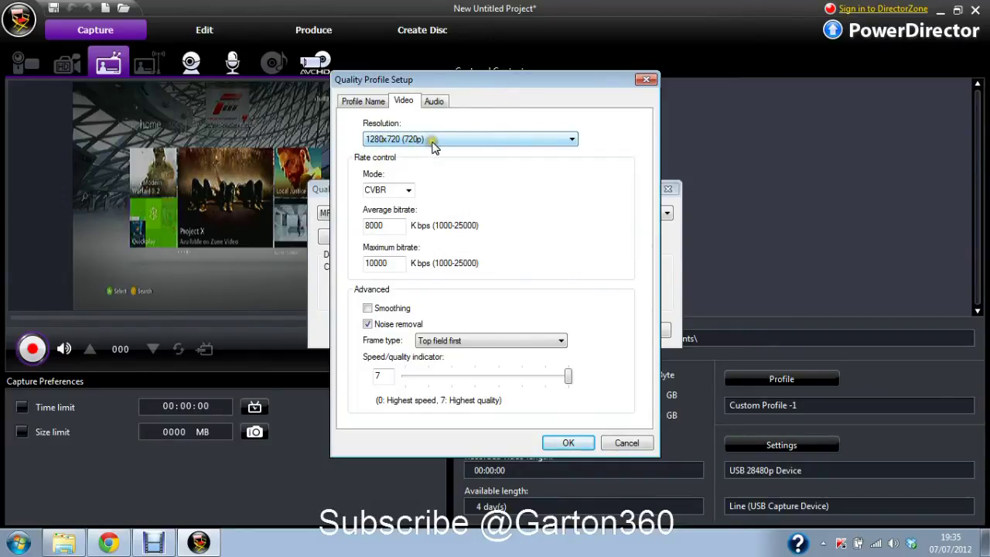
{"action": "left_click", "coordinate": [530, 139]}
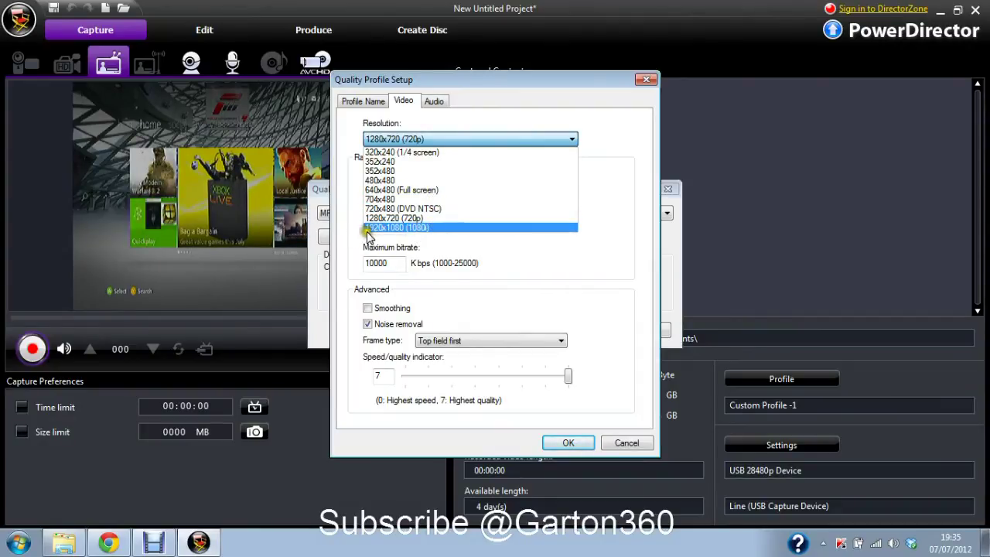
{"action": "left_click", "coordinate": [361, 138]}
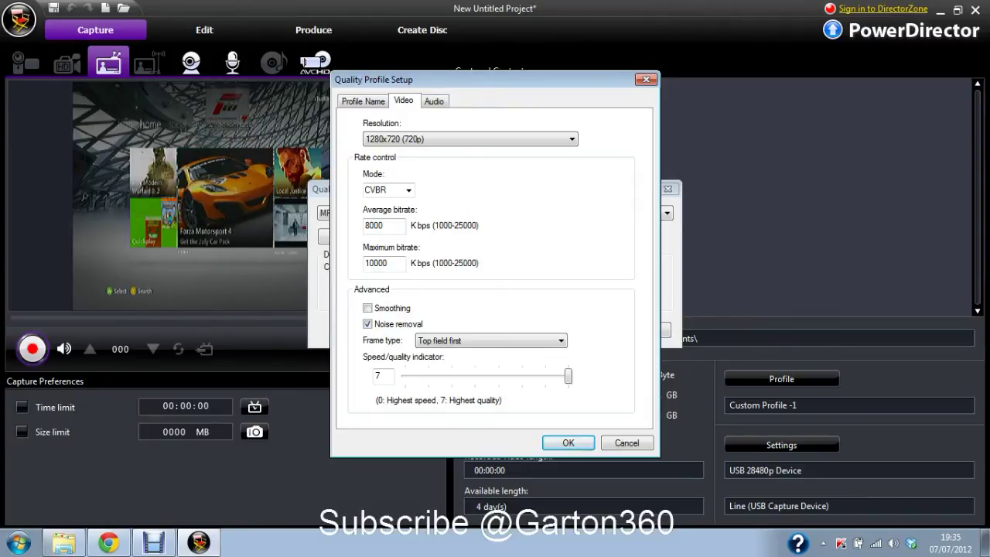
{"action": "left_click", "coordinate": [428, 137]}
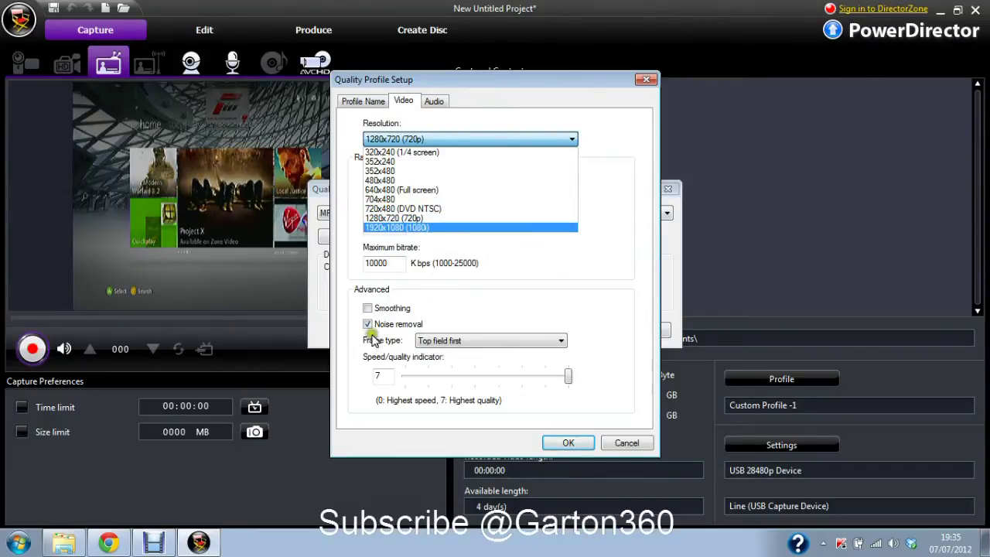
{"action": "left_click", "coordinate": [585, 258]}
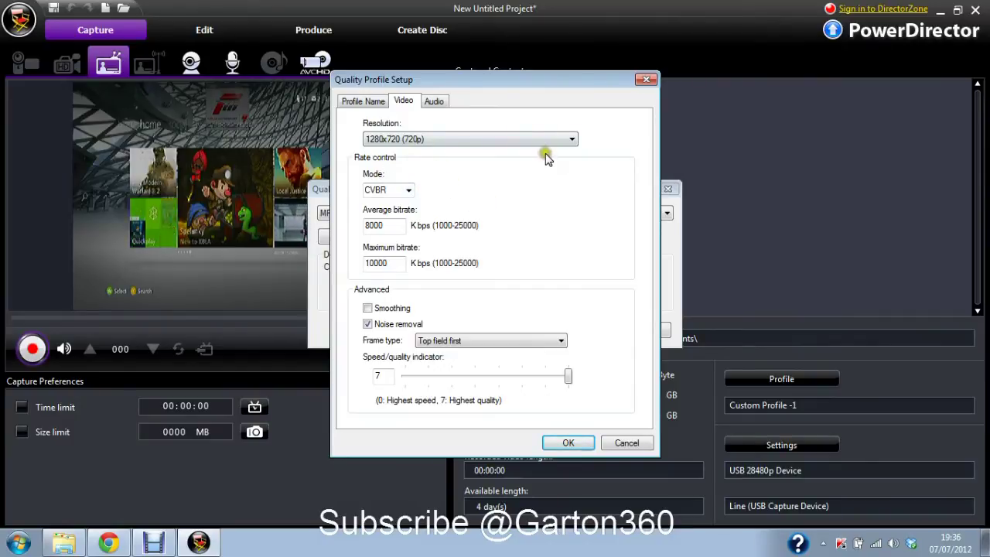
{"action": "left_click", "coordinate": [530, 138]}
{"action": "left_click", "coordinate": [492, 219]}
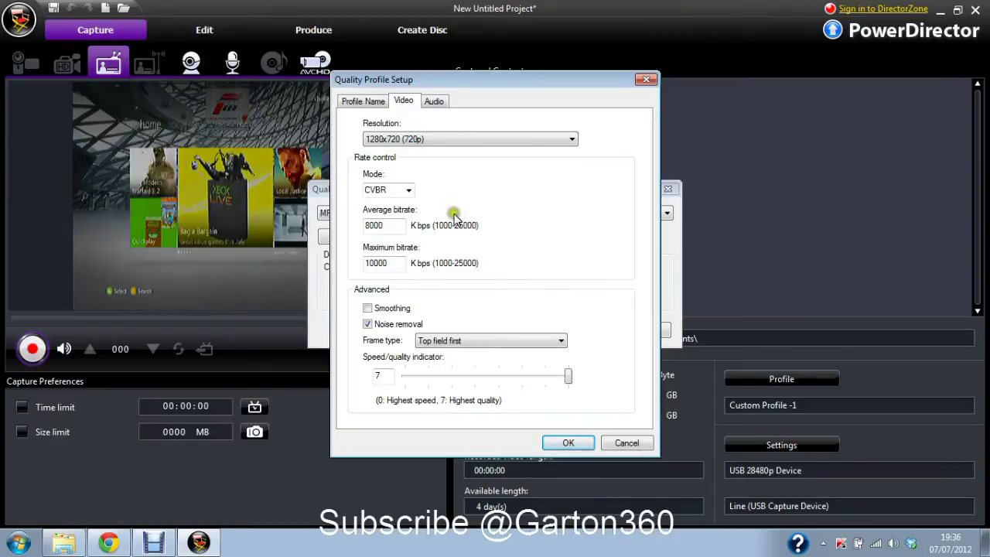
{"action": "left_click", "coordinate": [421, 141]}
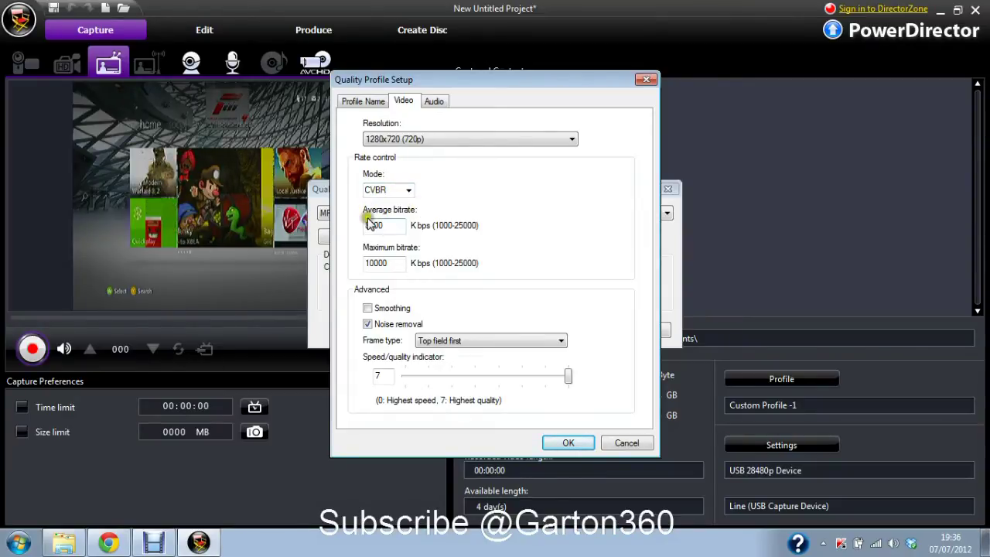
Leave the average bitrate at 8000 Kbps and the maximum bitrate at 10000 Kbps.
{"action": "double_click", "coordinate": [376, 224]}
{"action": "left_click", "coordinate": [393, 226]}
{"action": "left_click", "coordinate": [433, 245]}
{"action": "left_click", "coordinate": [352, 230]}
{"action": "left_click", "coordinate": [358, 248]}
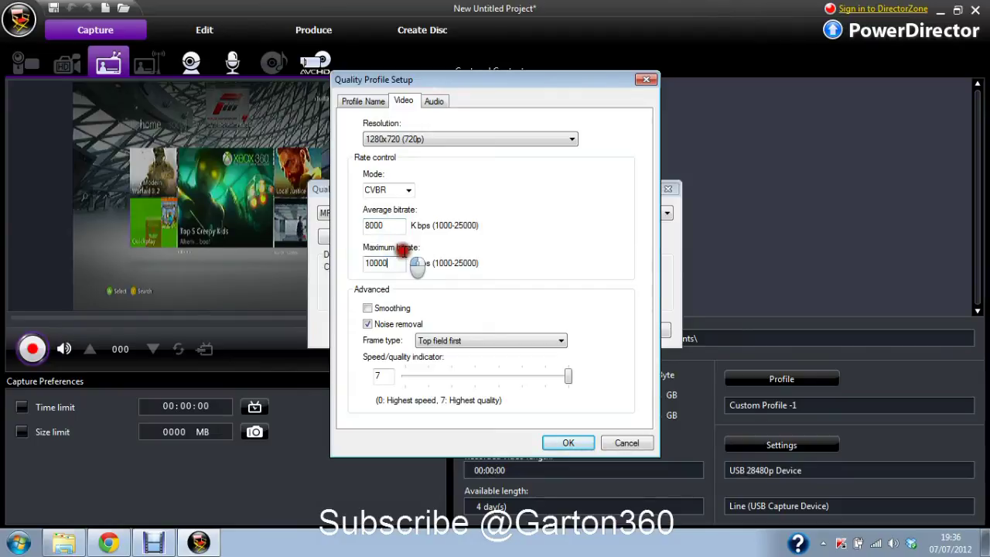
{"action": "double_click", "coordinate": [366, 264]}
{"action": "left_click", "coordinate": [366, 265]}
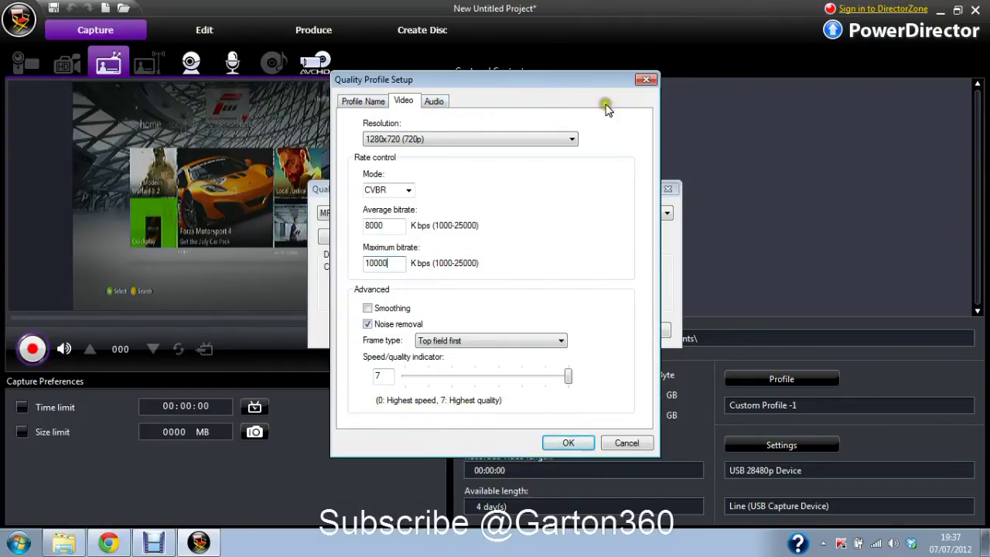
Keep MPEG Audio, Stereo, 384 Kbps audio and save Custom Profile -1 as capture quality.
{"action": "left_click", "coordinate": [437, 102]}
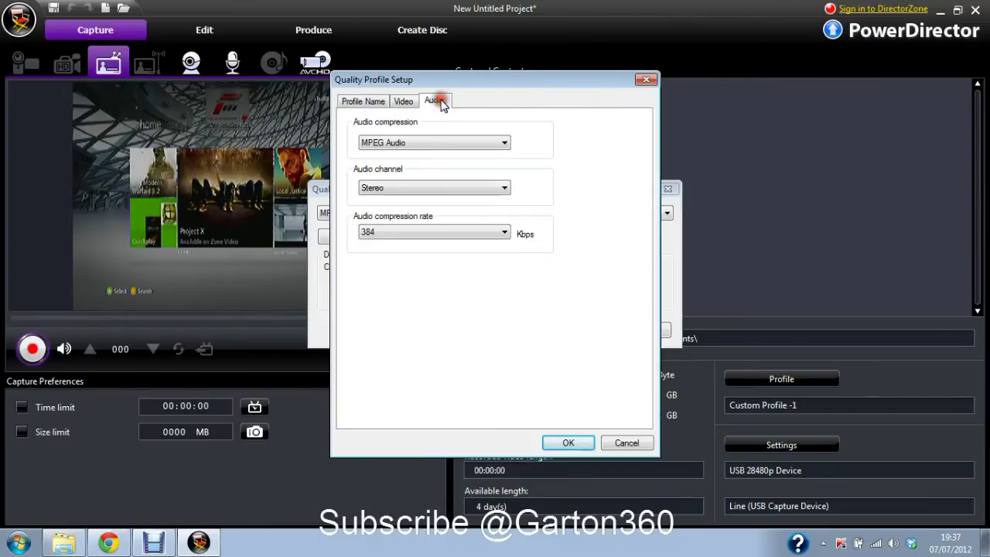
{"action": "left_click", "coordinate": [387, 142]}
{"action": "left_click", "coordinate": [387, 153]}
{"action": "left_click", "coordinate": [392, 189]}
{"action": "left_click", "coordinate": [392, 199]}
{"action": "left_click", "coordinate": [379, 234]}
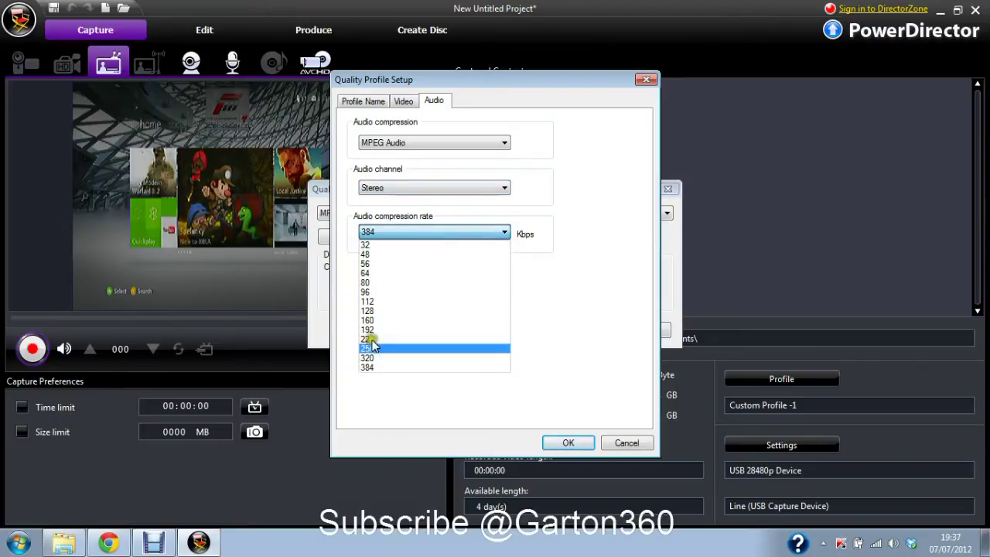
{"action": "left_click", "coordinate": [389, 368]}
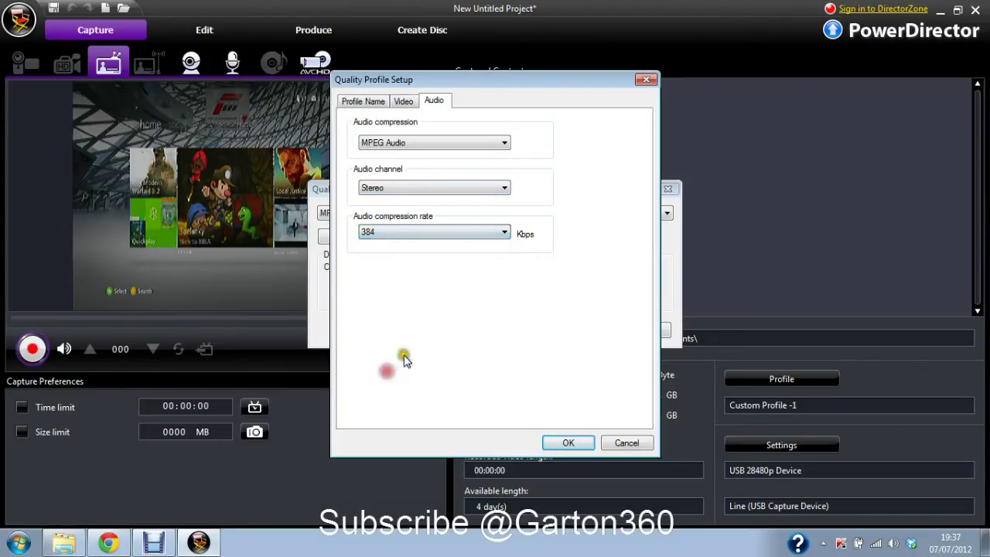
{"action": "left_click", "coordinate": [552, 439]}
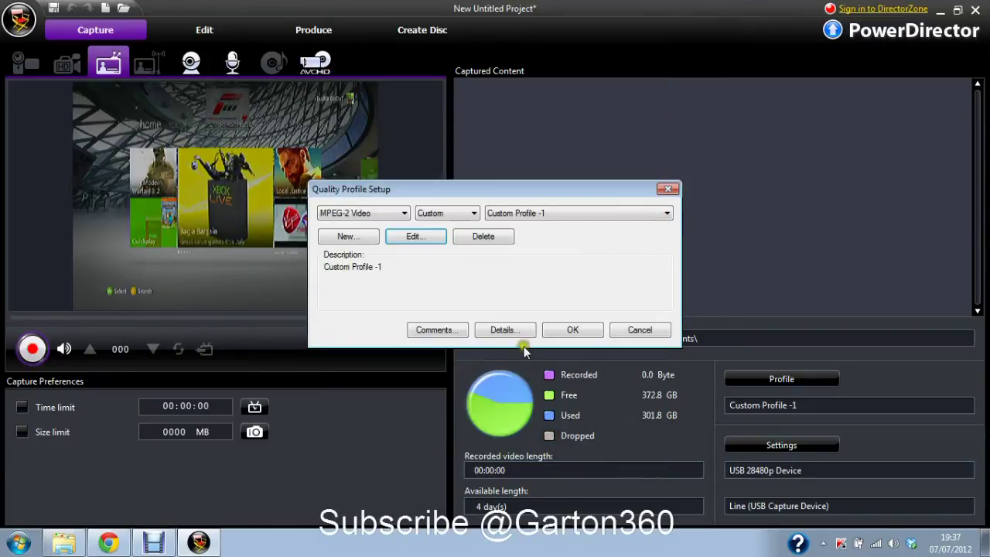
{"action": "left_click", "coordinate": [564, 331]}
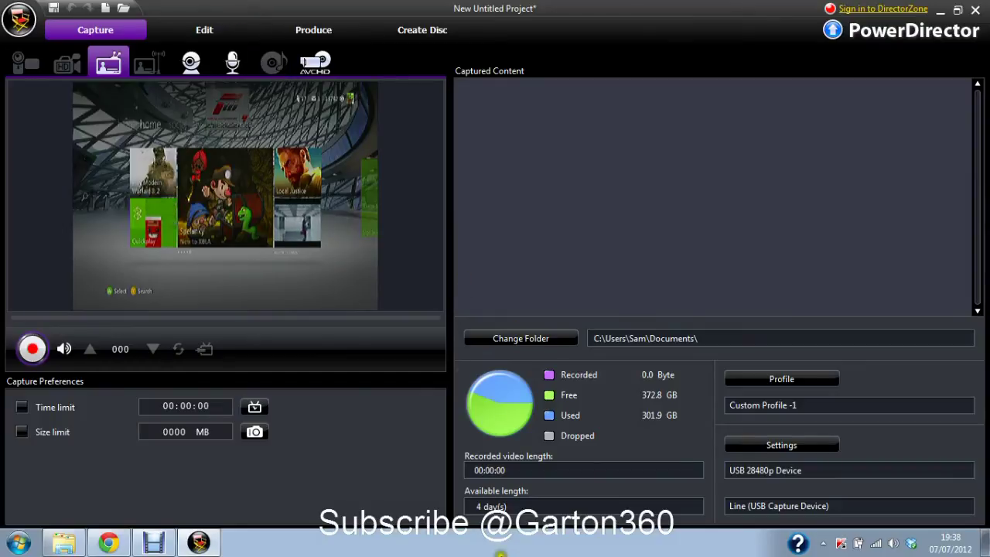
In the Edit workspace, put the Mw2 Epic clip on the timeline and preview it to 00:00:07:06.
{"action": "left_click", "coordinate": [211, 31]}
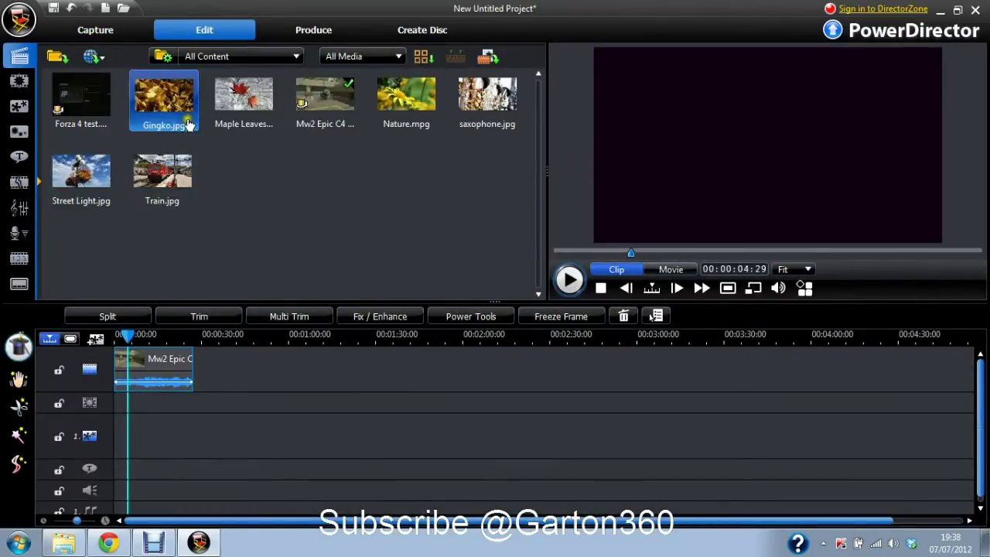
{"action": "left_click", "coordinate": [56, 59]}
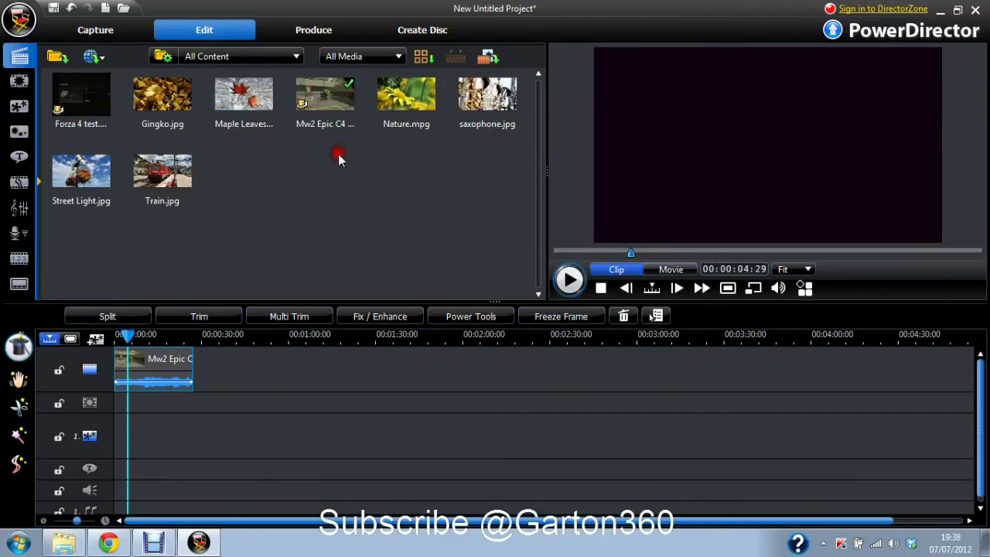
{"action": "left_click", "coordinate": [309, 98]}
{"action": "left_click_drag", "start_coordinate": [309, 98], "coordinate": [309, 91]}
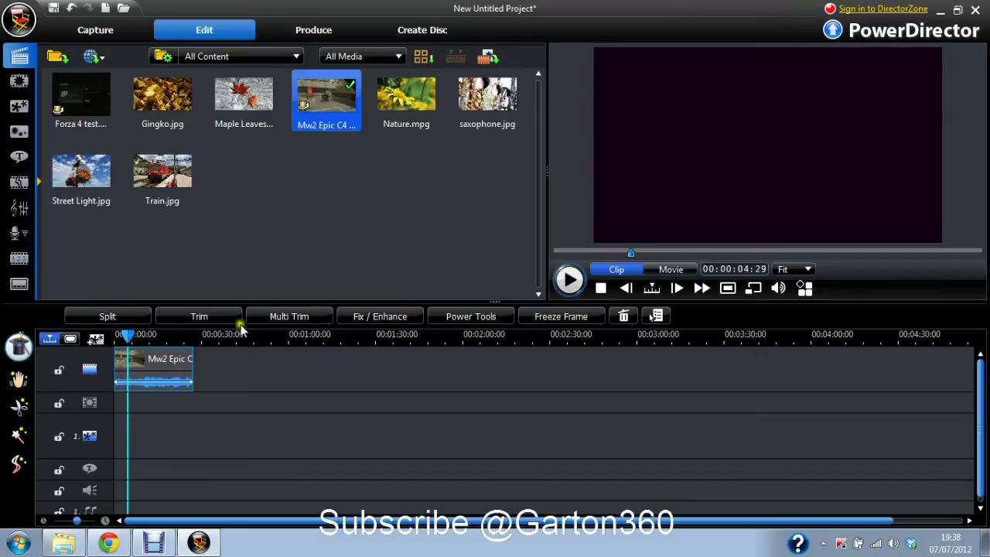
{"action": "left_click", "coordinate": [170, 359]}
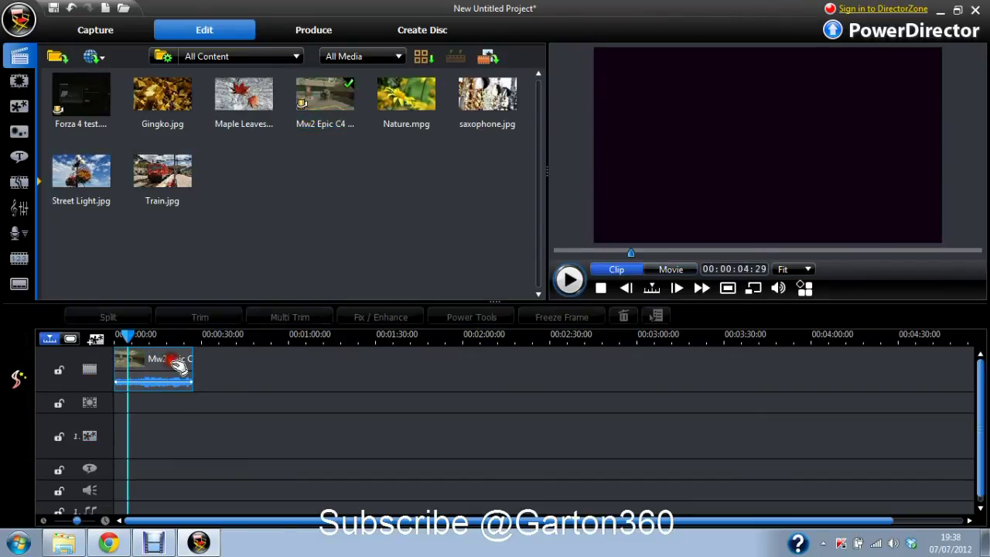
{"action": "left_click", "coordinate": [568, 282]}
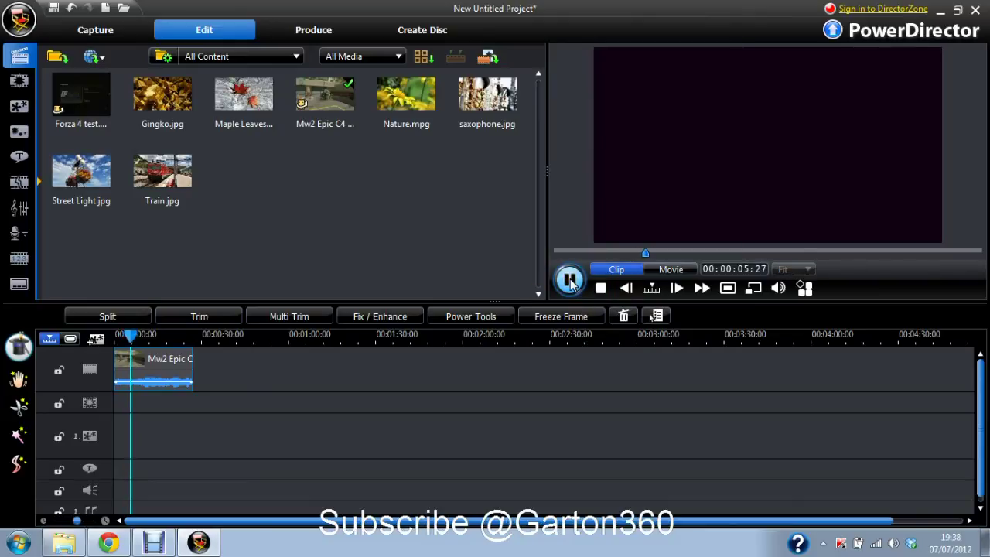
{"action": "left_click", "coordinate": [569, 281]}
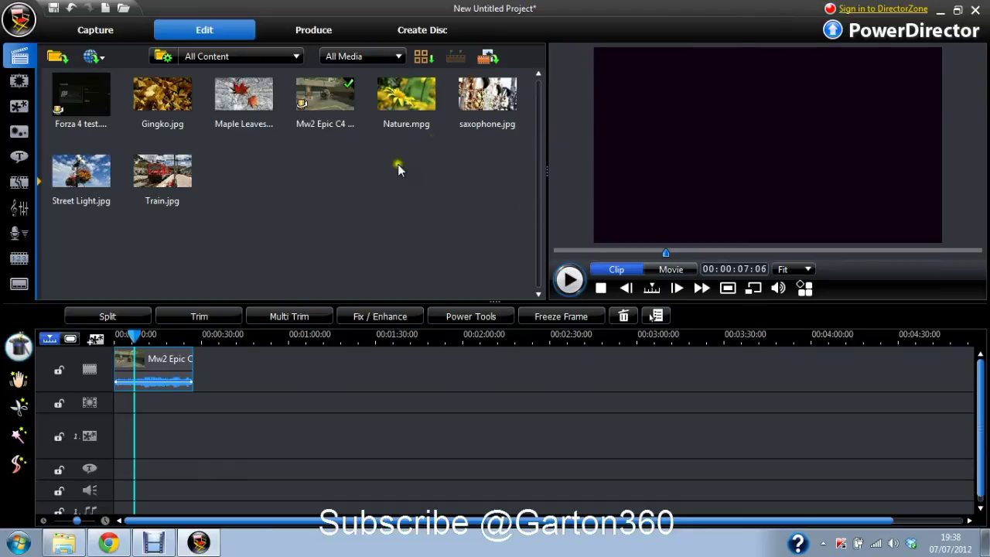
Keep the project aspect ratio at 16:9 from the Edit menu.
{"action": "left_click", "coordinate": [31, 20]}
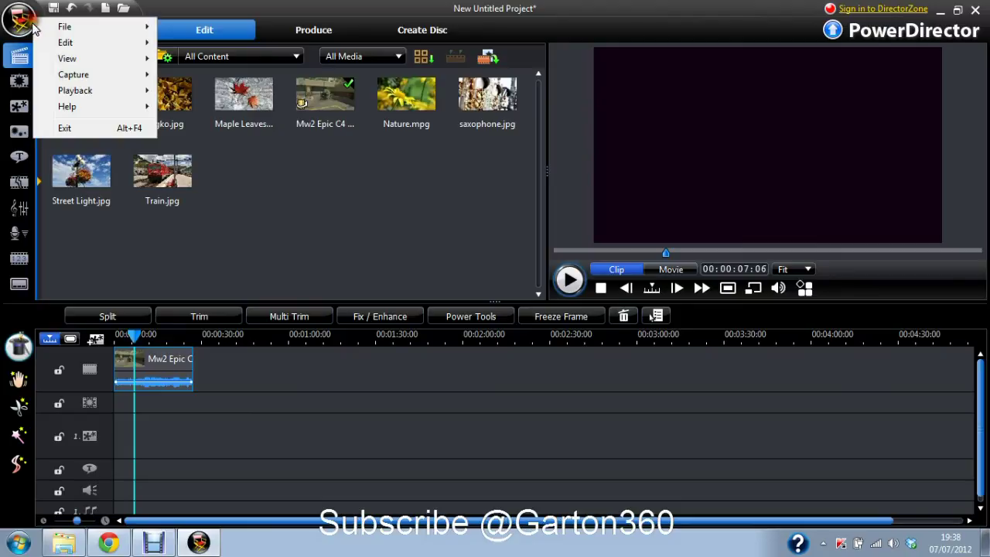
{"action": "mouse_move", "coordinate": [63, 45]}
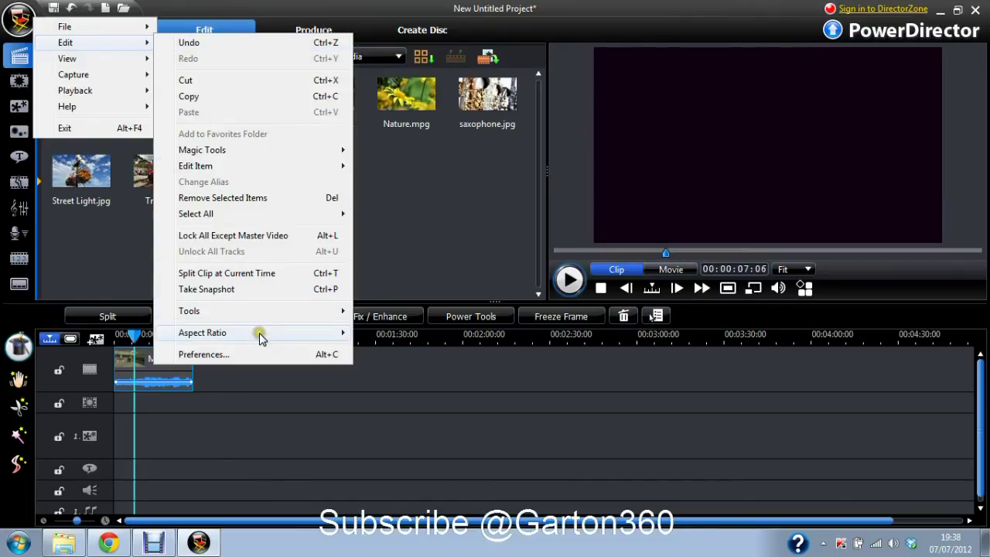
{"action": "mouse_move", "coordinate": [340, 332]}
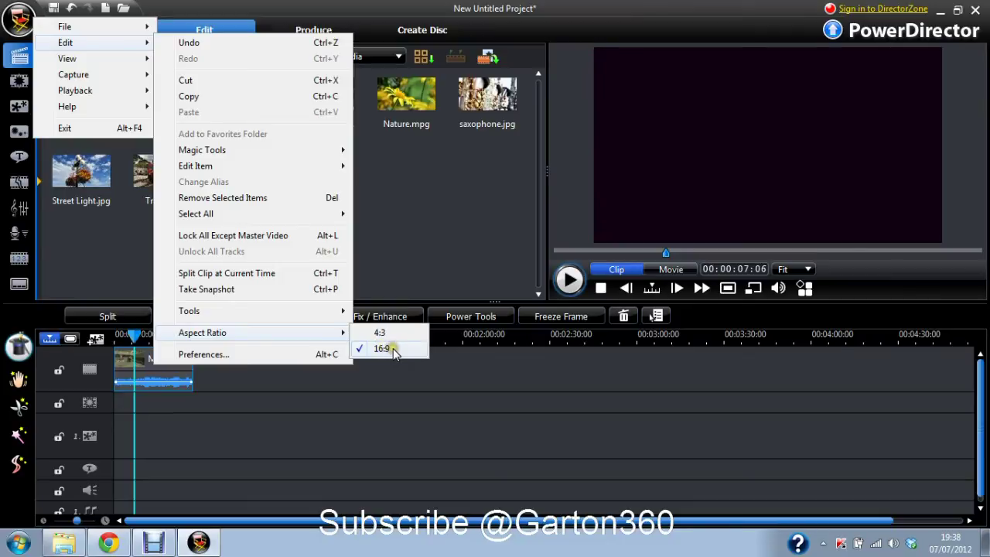
{"action": "left_click", "coordinate": [446, 251]}
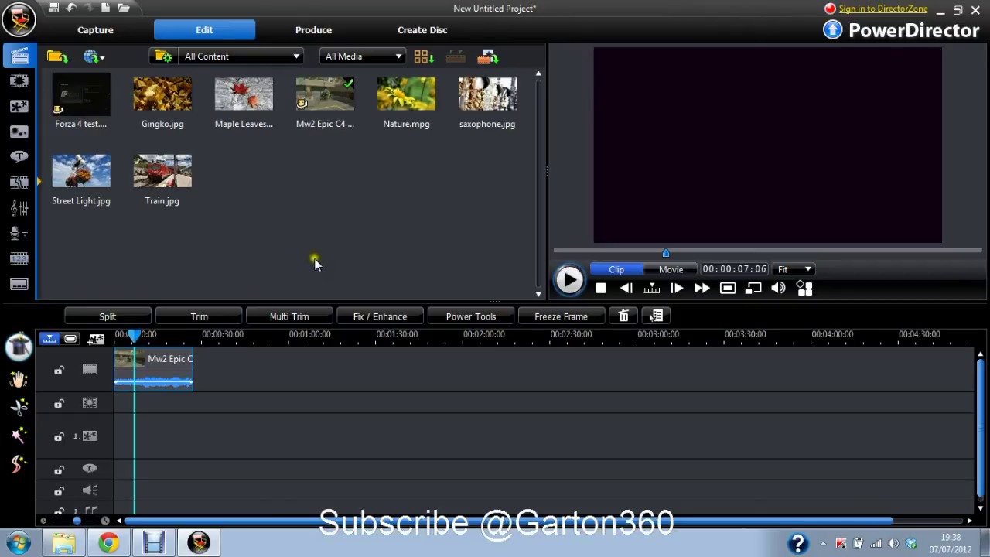
Set the timeline clip's aspect ratio to 16:9.
{"action": "right_click", "coordinate": [153, 366]}
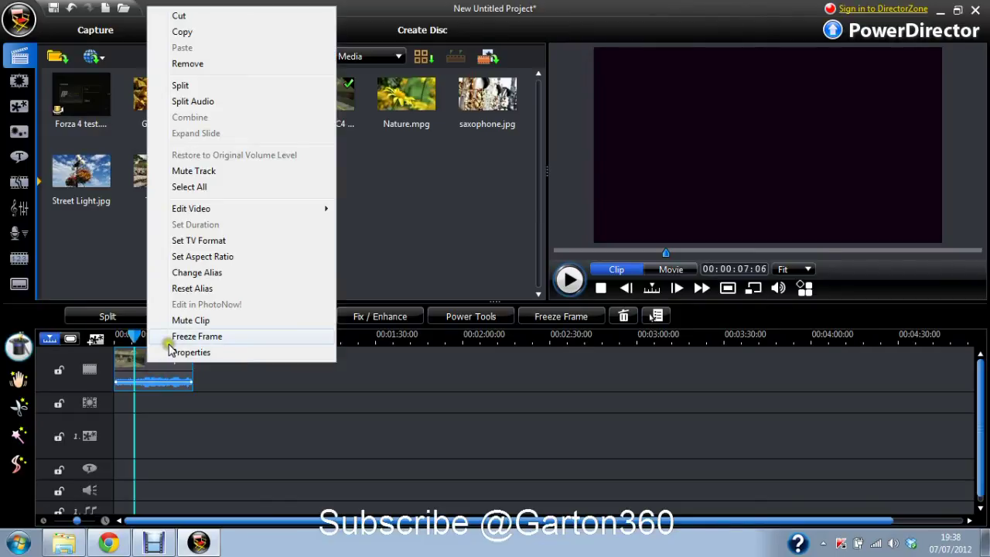
{"action": "left_click", "coordinate": [203, 257]}
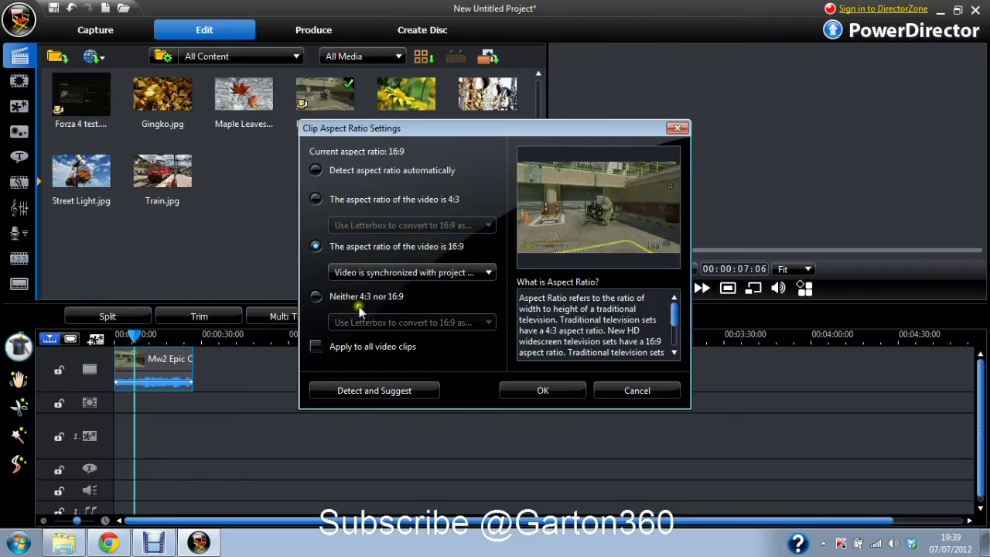
{"action": "left_click", "coordinate": [510, 390]}
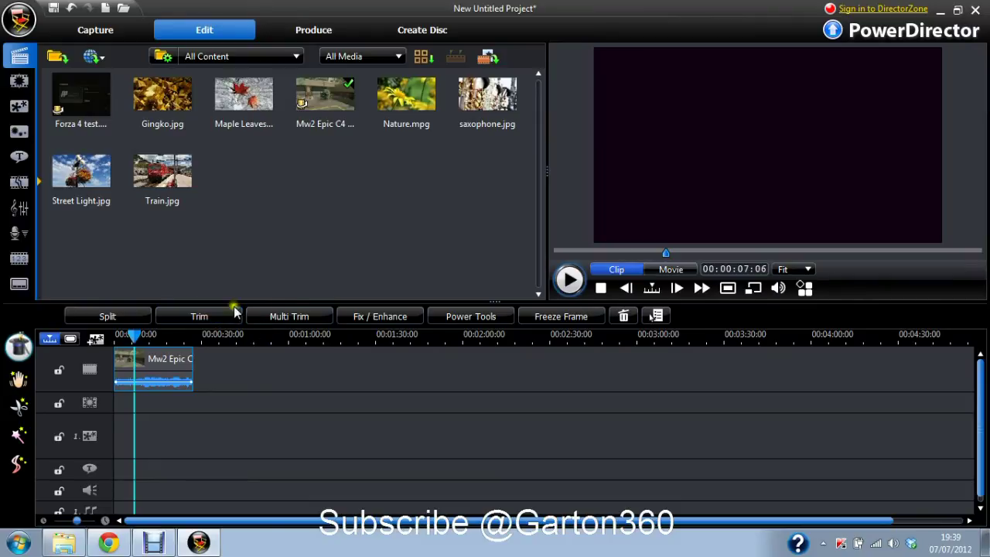
{"action": "left_click", "coordinate": [20, 157]}
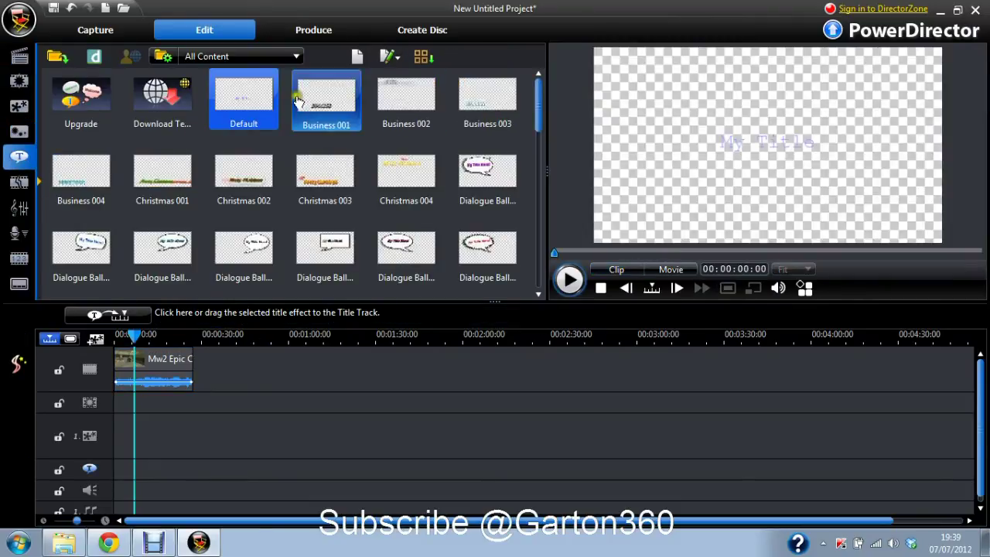
{"action": "left_click", "coordinate": [20, 80]}
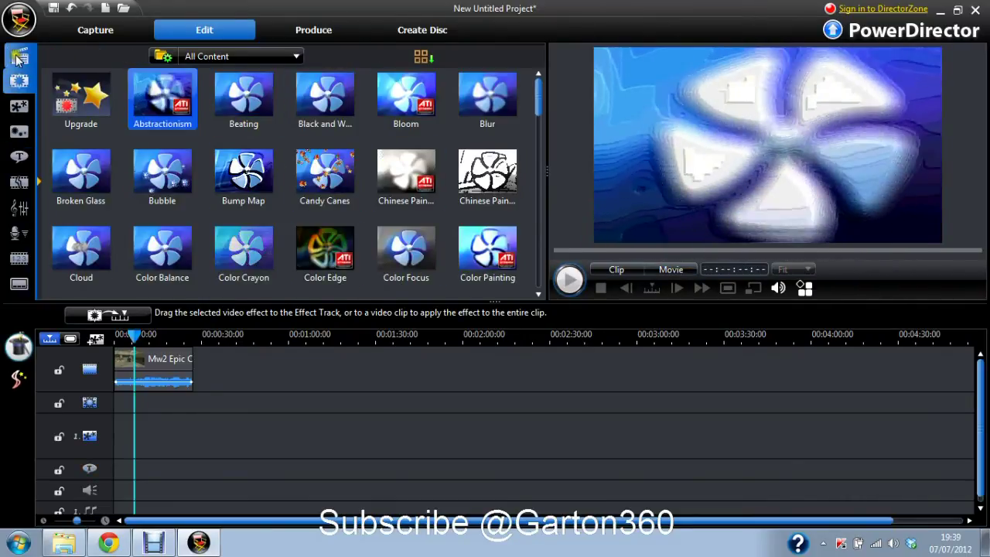
{"action": "left_click", "coordinate": [20, 57]}
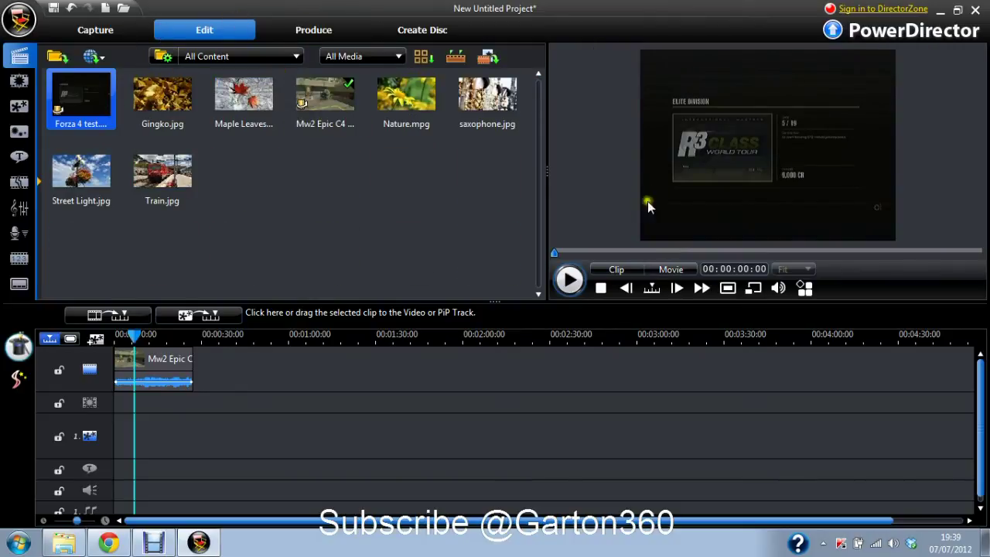
In Produce, output to an MPEG-2 file with Profile type set to All.
{"action": "left_click", "coordinate": [326, 36]}
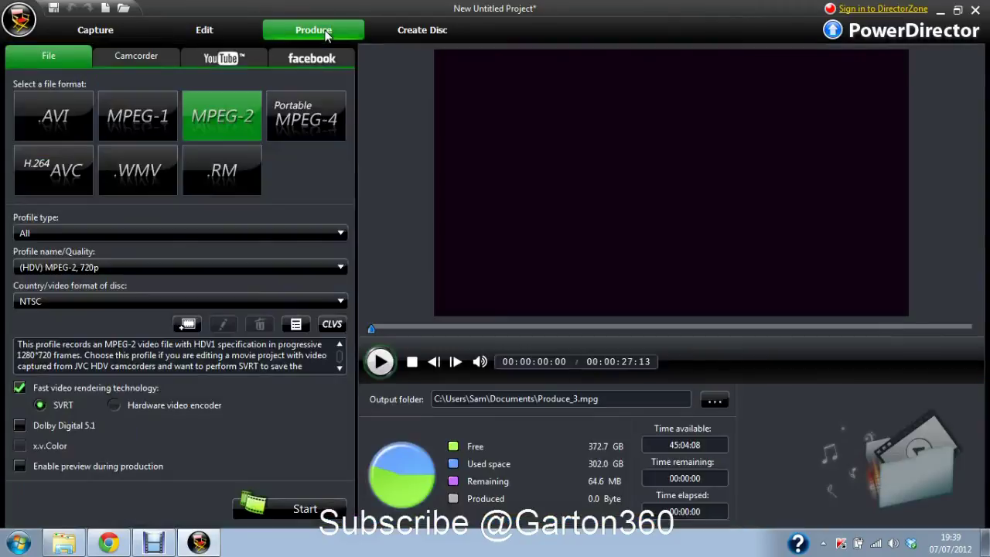
{"action": "left_click", "coordinate": [65, 60]}
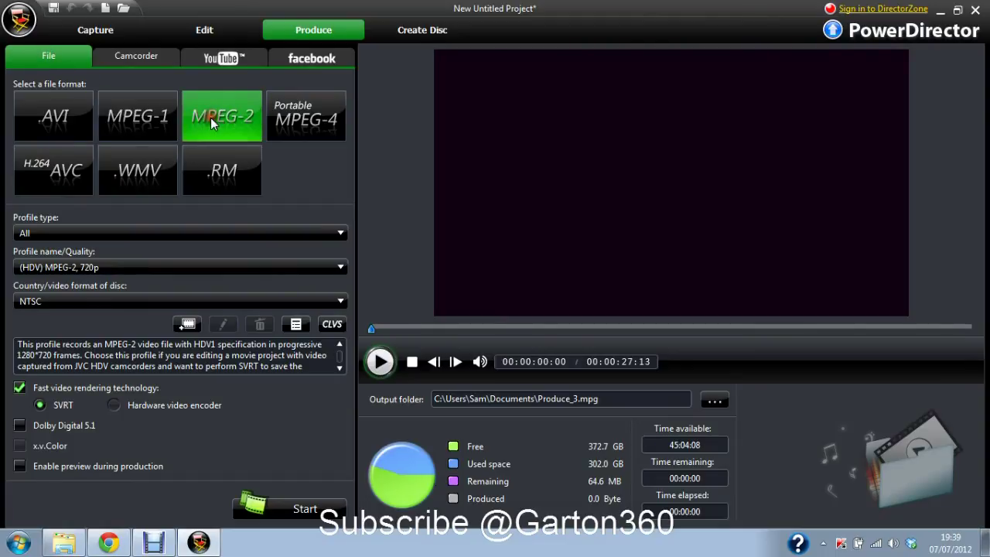
{"action": "left_click", "coordinate": [45, 234]}
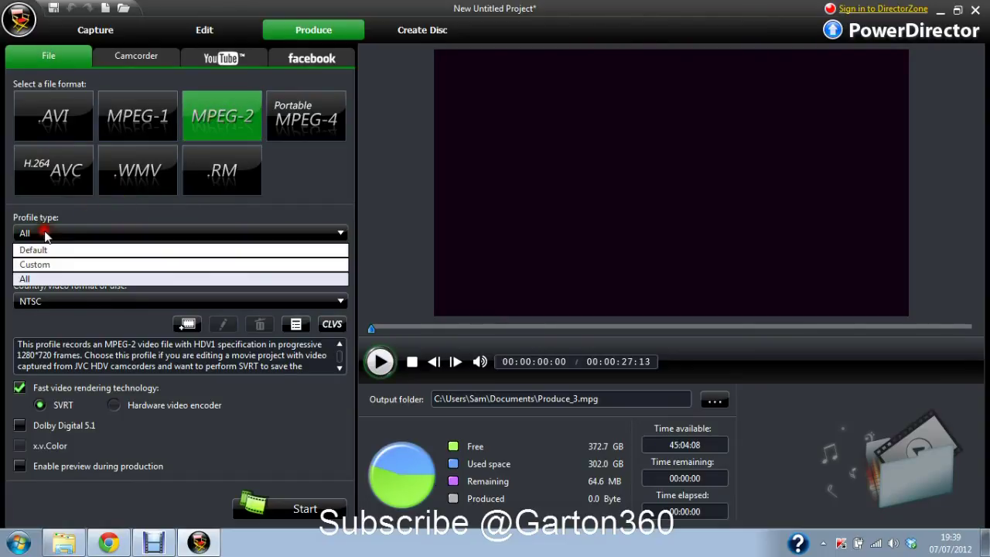
{"action": "left_click", "coordinate": [39, 277]}
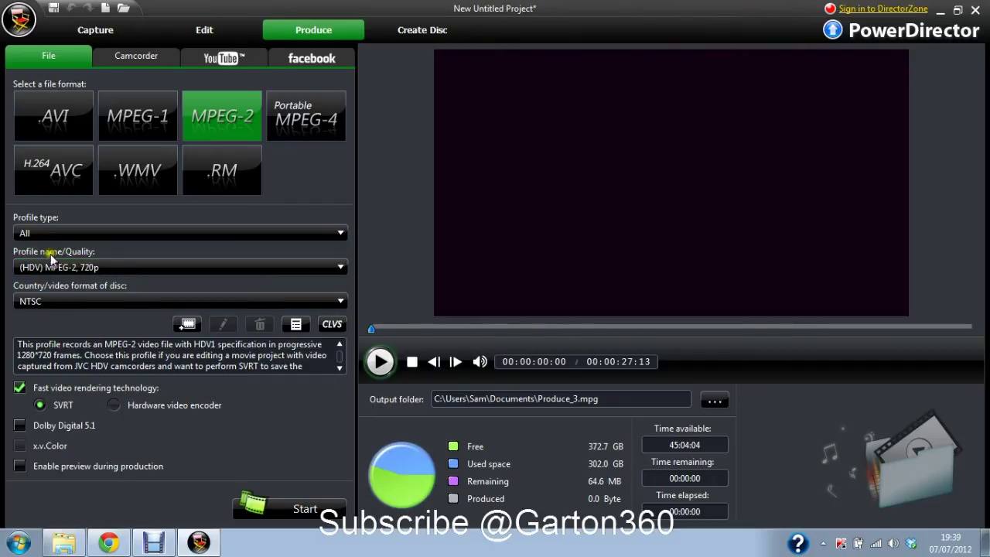
Choose the (HDV) MPEG-2, 720p profile with NTSC video format.
{"action": "left_click", "coordinate": [34, 267]}
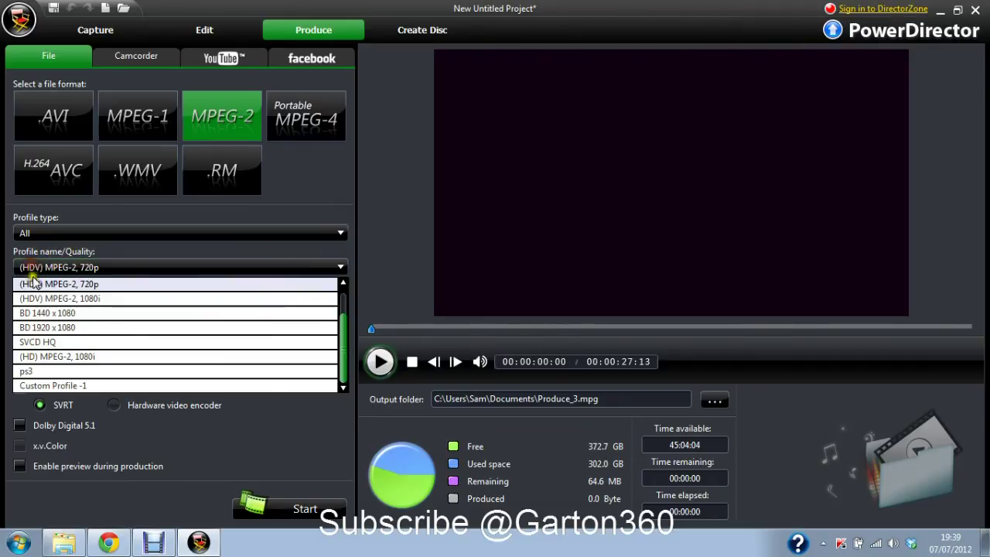
{"action": "left_click", "coordinate": [101, 283]}
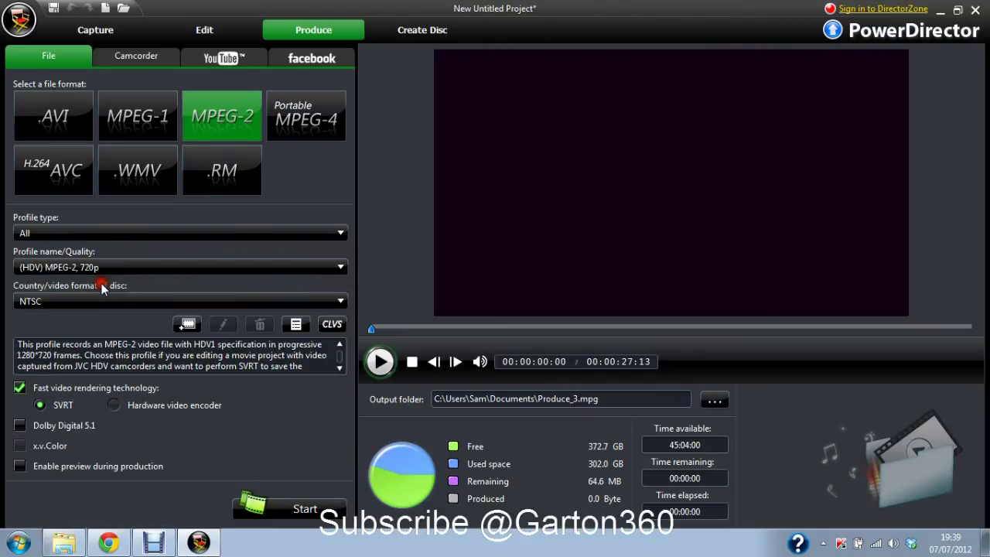
{"action": "left_click", "coordinate": [30, 298]}
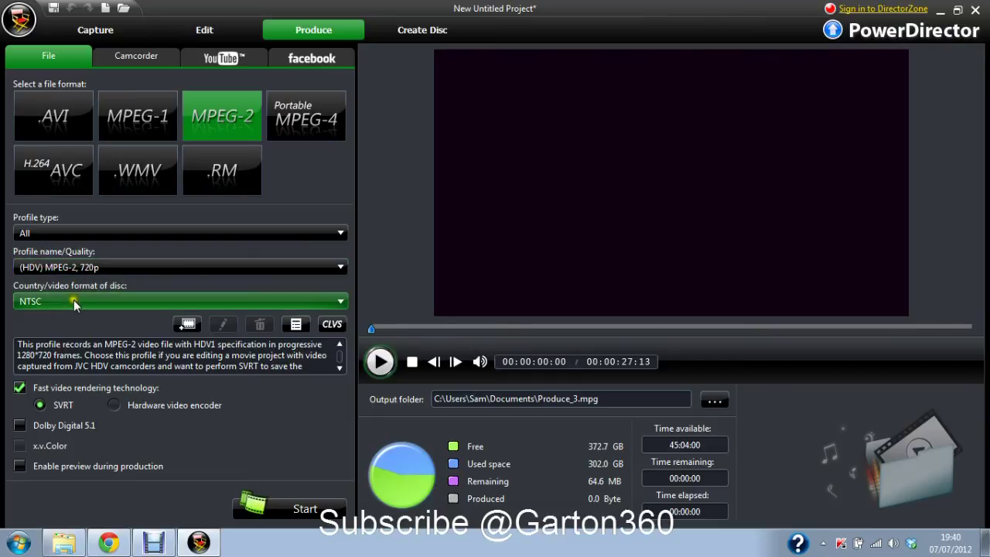
{"action": "left_click", "coordinate": [64, 302]}
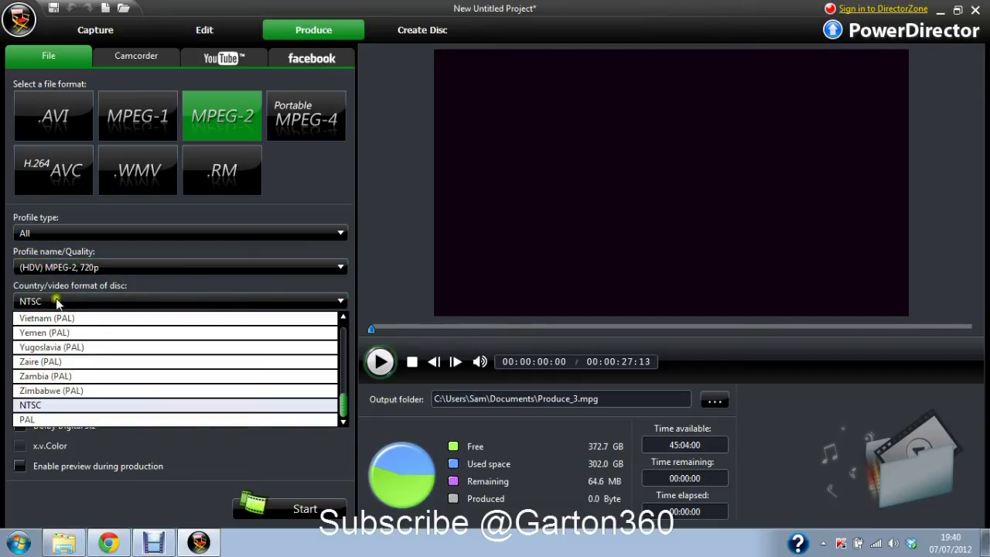
{"action": "left_click", "coordinate": [90, 300]}
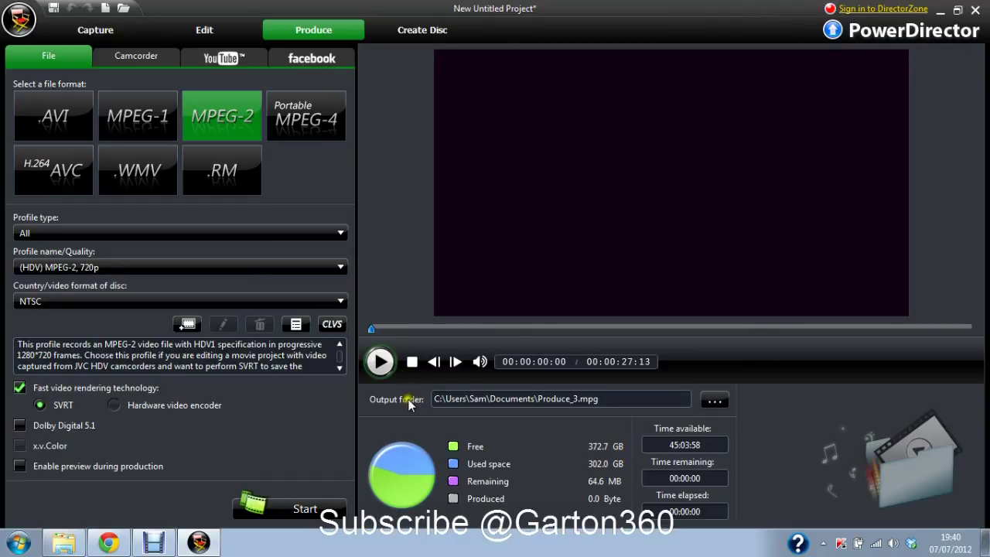
{"action": "left_click_drag", "start_coordinate": [625, 398], "coordinate": [538, 398]}
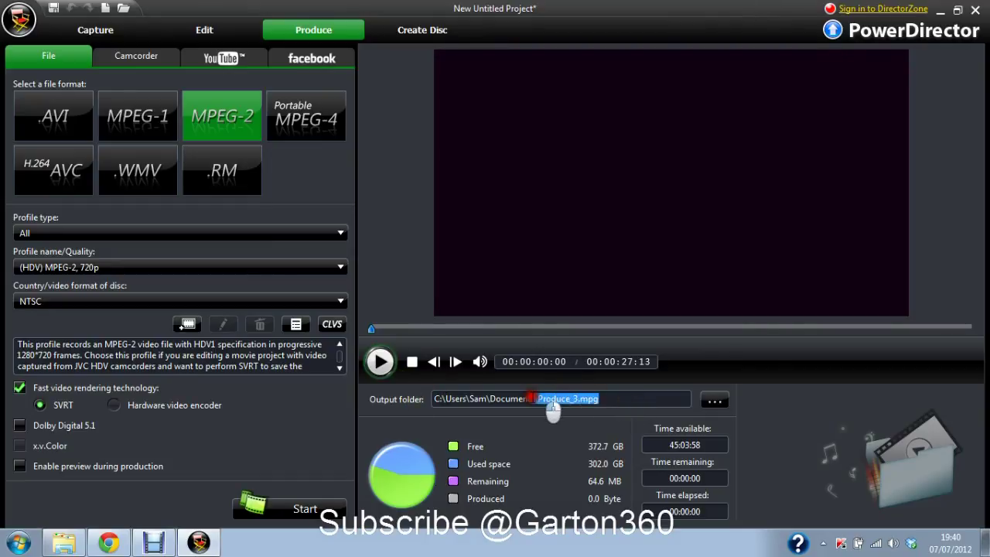
{"action": "left_click", "coordinate": [601, 399]}
{"action": "left_click", "coordinate": [578, 399]}
{"action": "left_click", "coordinate": [621, 399]}
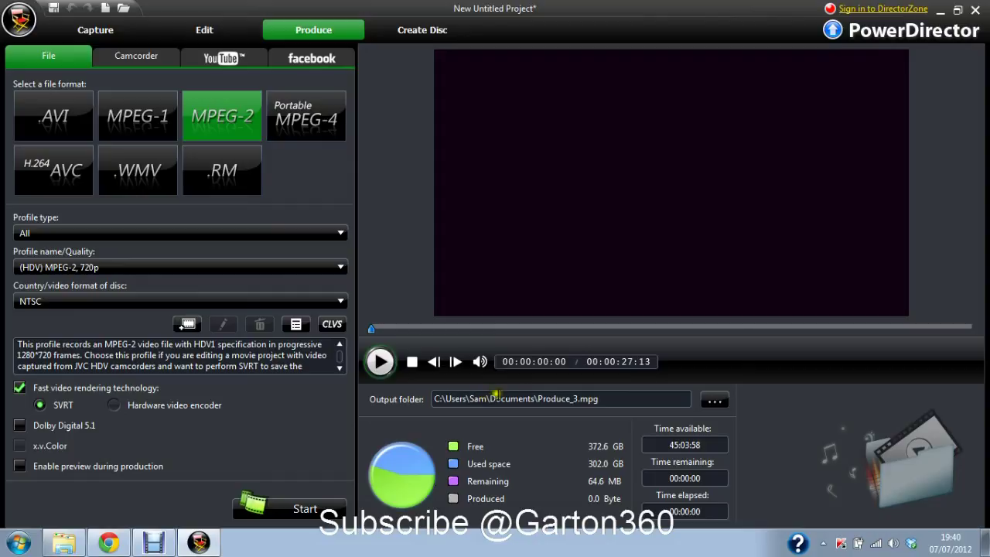
{"action": "left_click_drag", "start_coordinate": [533, 399], "coordinate": [562, 399]}
{"action": "left_click", "coordinate": [719, 401]}
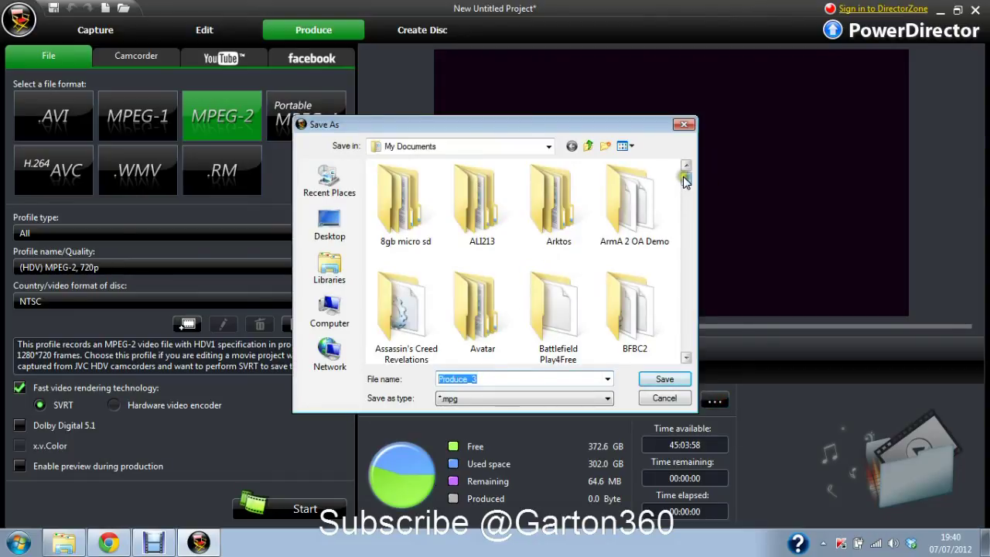
{"action": "scroll", "coordinate": [685, 181], "scroll_direction": "down", "scroll_amount": 10}
{"action": "left_click", "coordinate": [681, 126]}
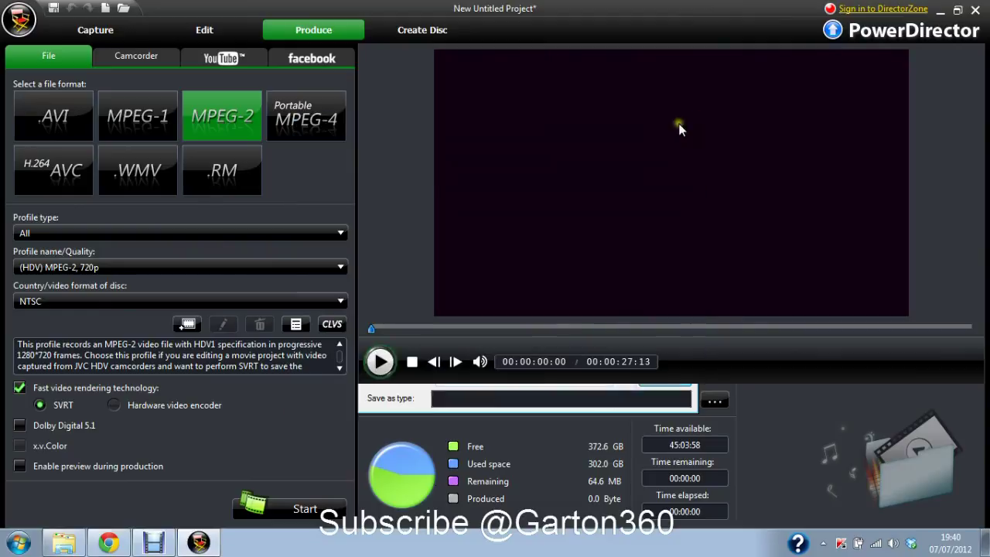